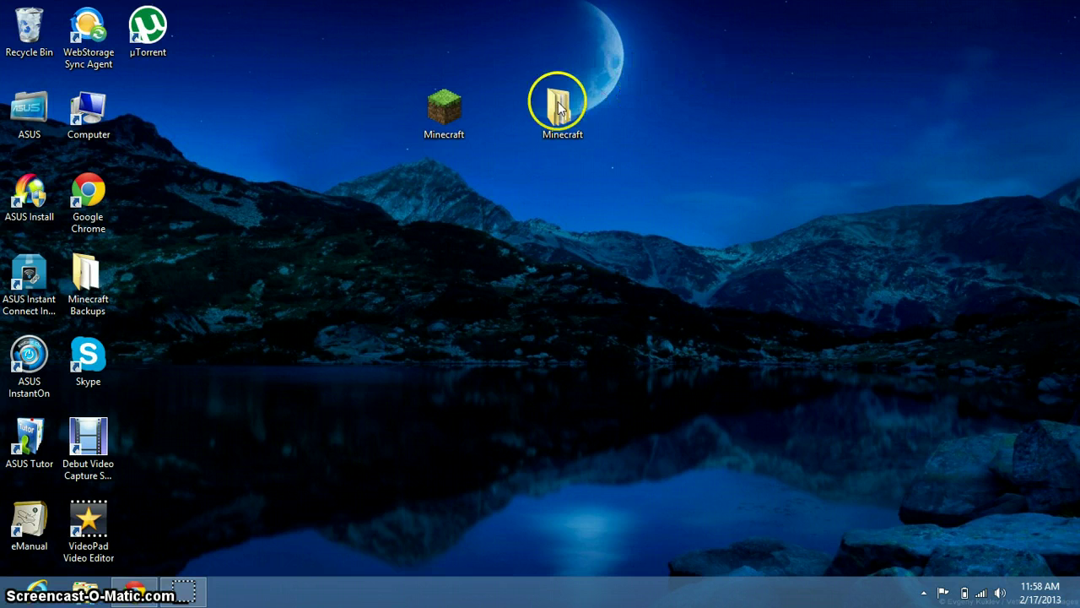
Step: Select the Minecraft desktop shortcut, then restore Chrome showing the Dokucraft forum topic
{"action": "left_click", "coordinate": [450, 132]}
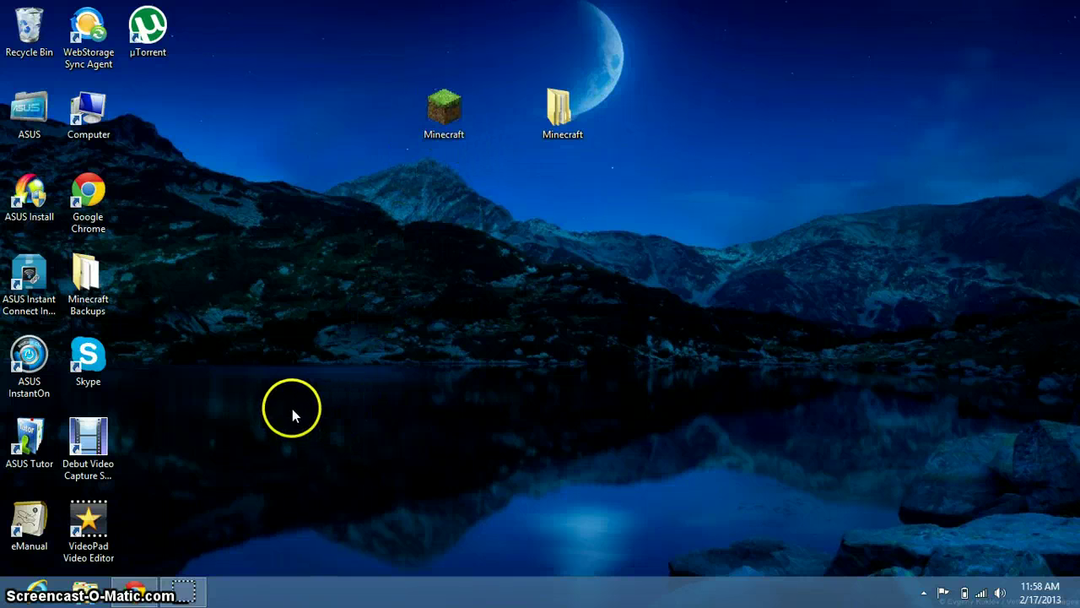
{"action": "left_click", "coordinate": [138, 591]}
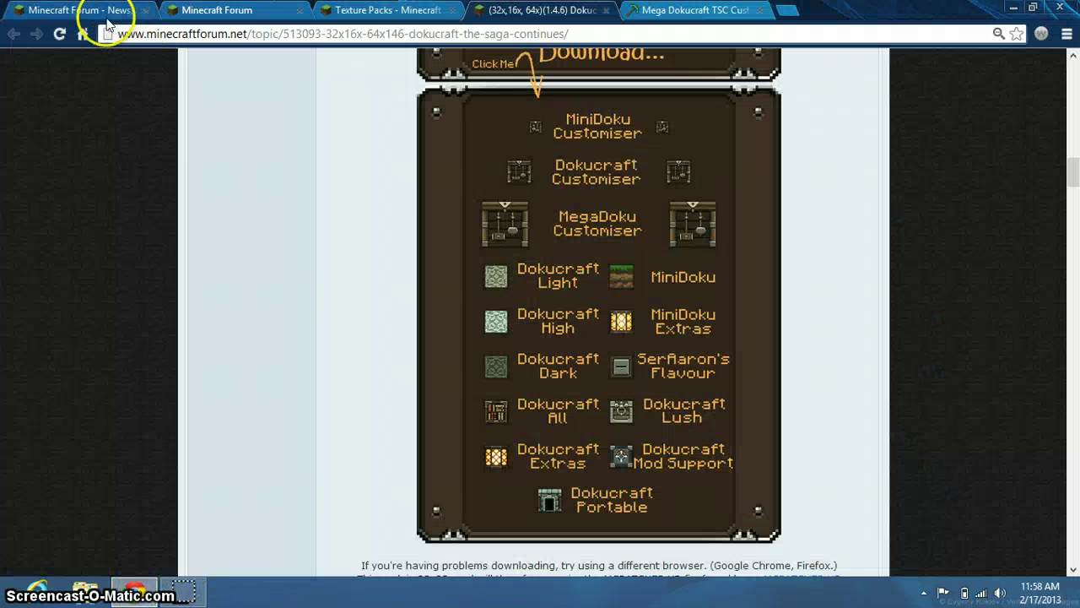
Step: Switch to the Minecraft Forum News tab and scroll down to the Mapping and Modding boards
{"action": "left_click", "coordinate": [110, 10]}
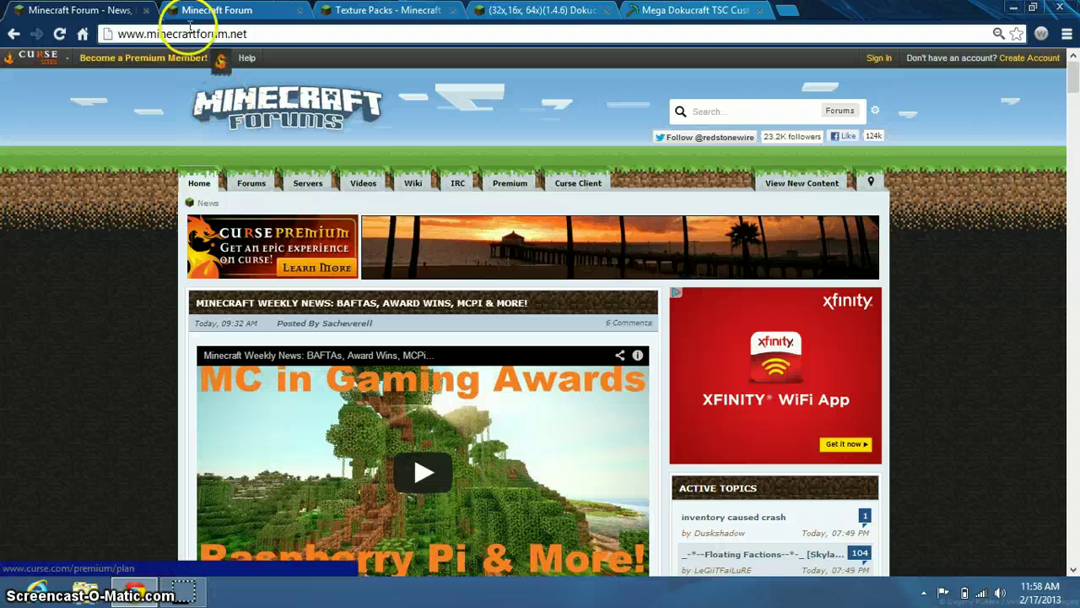
{"action": "scroll", "coordinate": [333, 194], "scroll_direction": "down", "scroll_amount": 3}
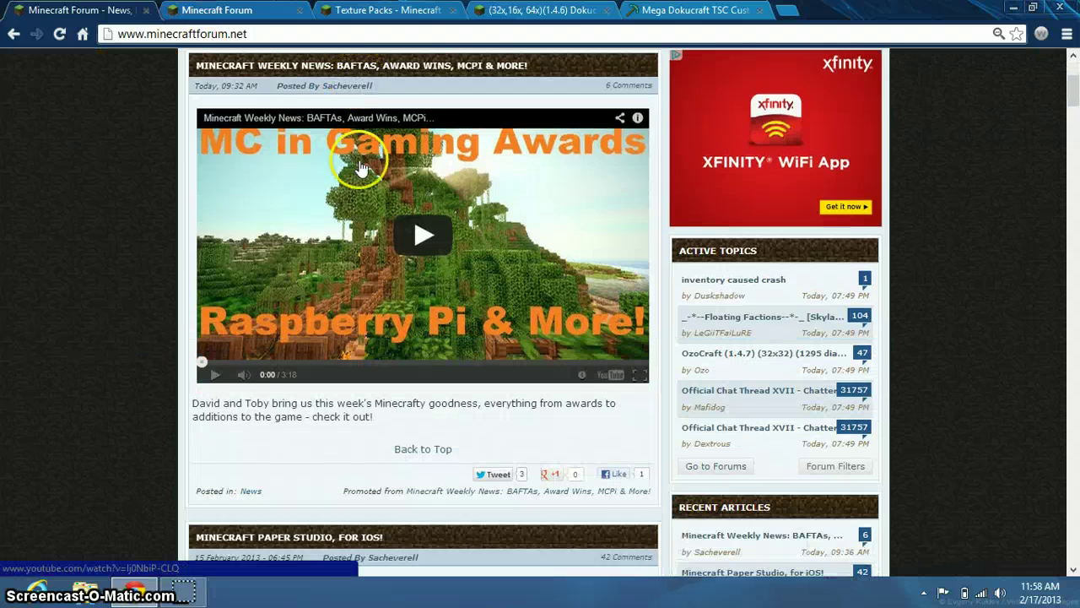
{"action": "scroll", "coordinate": [354, 169], "scroll_direction": "up", "scroll_amount": 3}
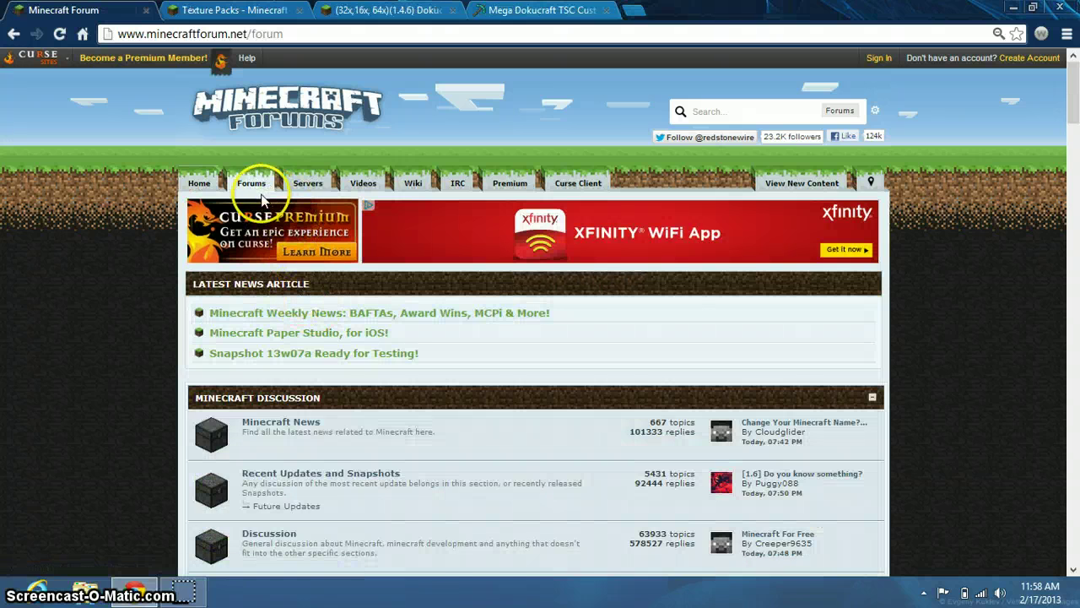
{"action": "scroll", "coordinate": [270, 224], "scroll_direction": "down", "scroll_amount": 4}
{"action": "scroll", "coordinate": [272, 232], "scroll_direction": "down", "scroll_amount": 5}
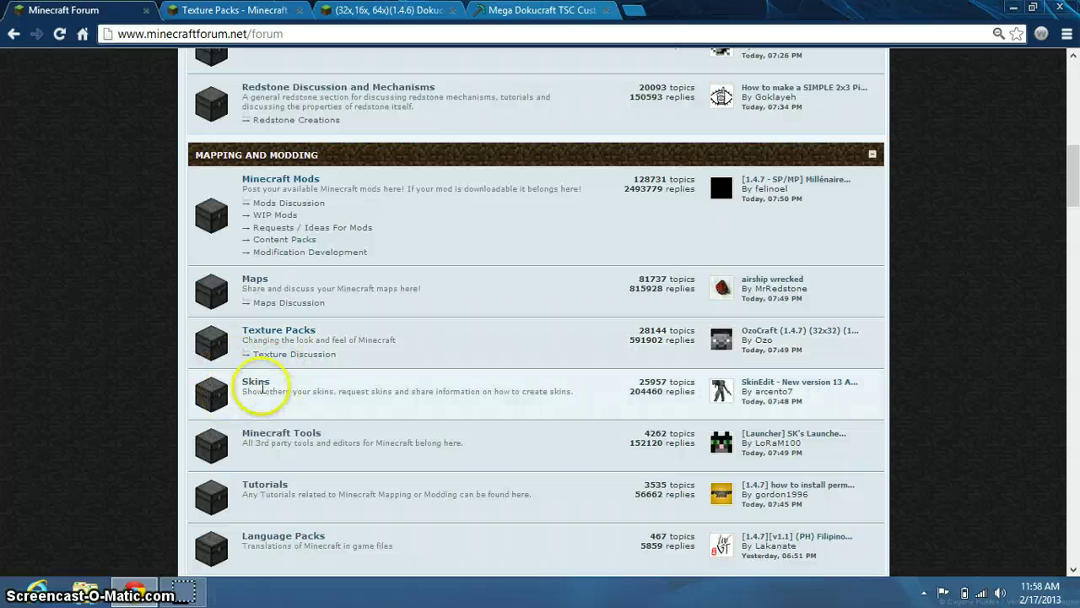
{"action": "scroll", "coordinate": [313, 458], "scroll_direction": "down", "scroll_amount": 1}
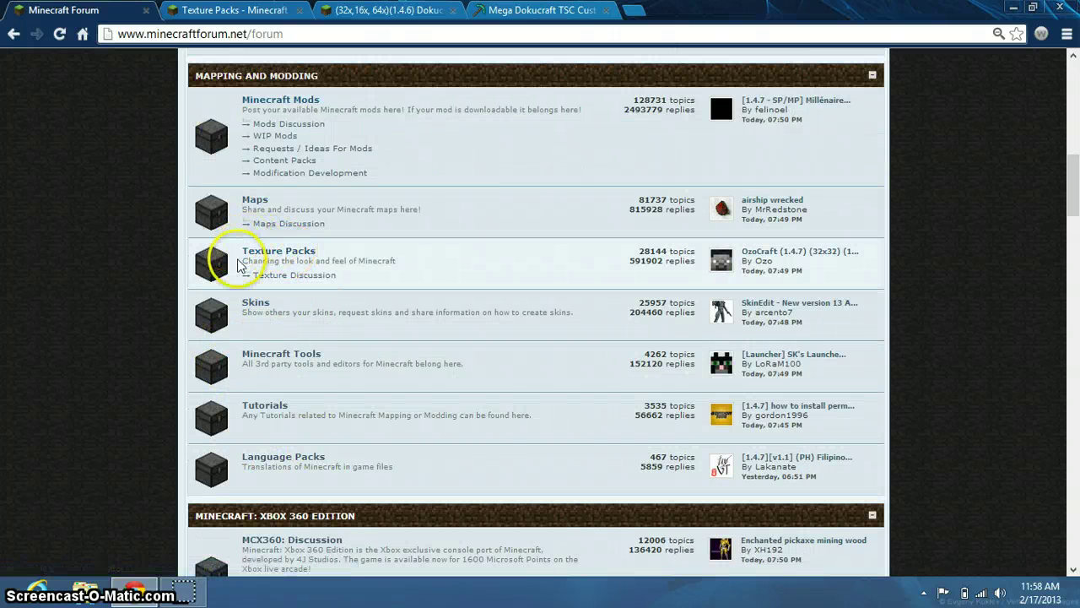
Step: Open the Texture Packs board and scroll its topics to find Dokucraft, The Saga Continues
{"action": "left_click", "coordinate": [278, 258]}
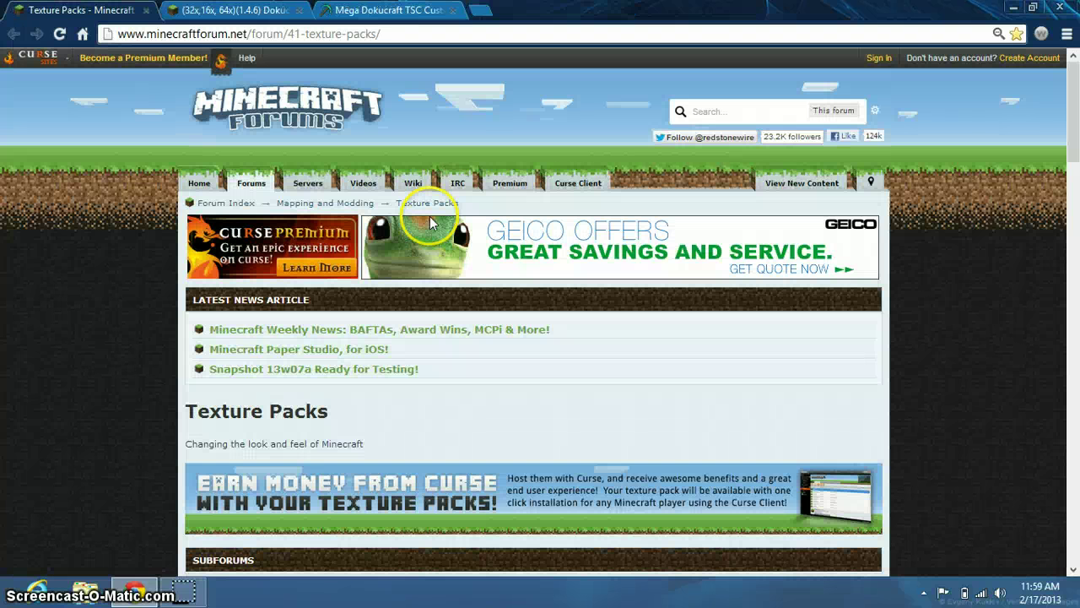
{"action": "scroll", "coordinate": [430, 216], "scroll_direction": "down", "scroll_amount": 4}
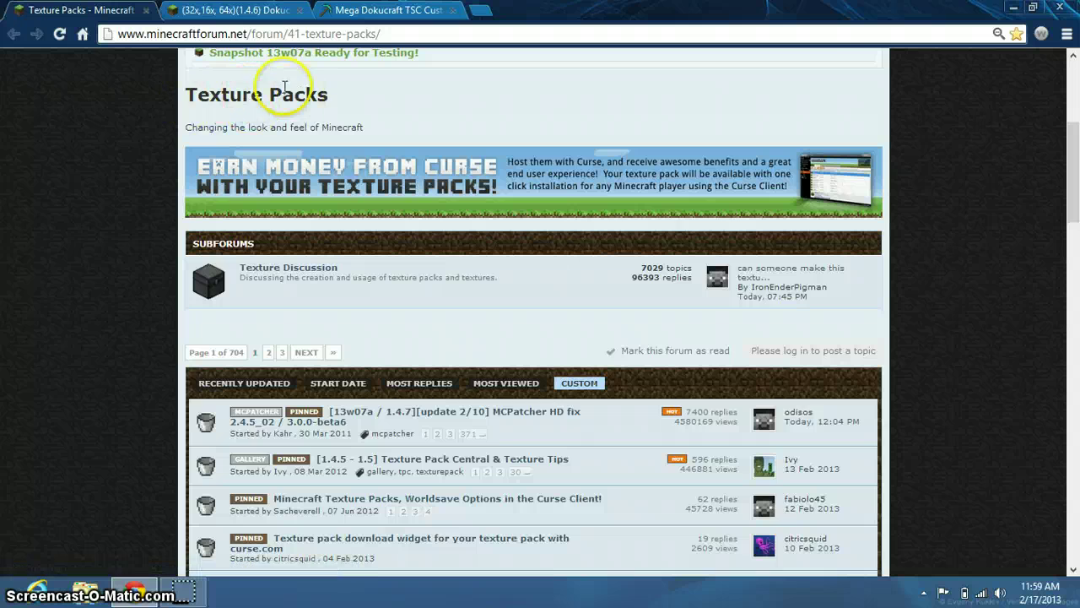
{"action": "scroll", "coordinate": [285, 87], "scroll_direction": "up", "scroll_amount": 3}
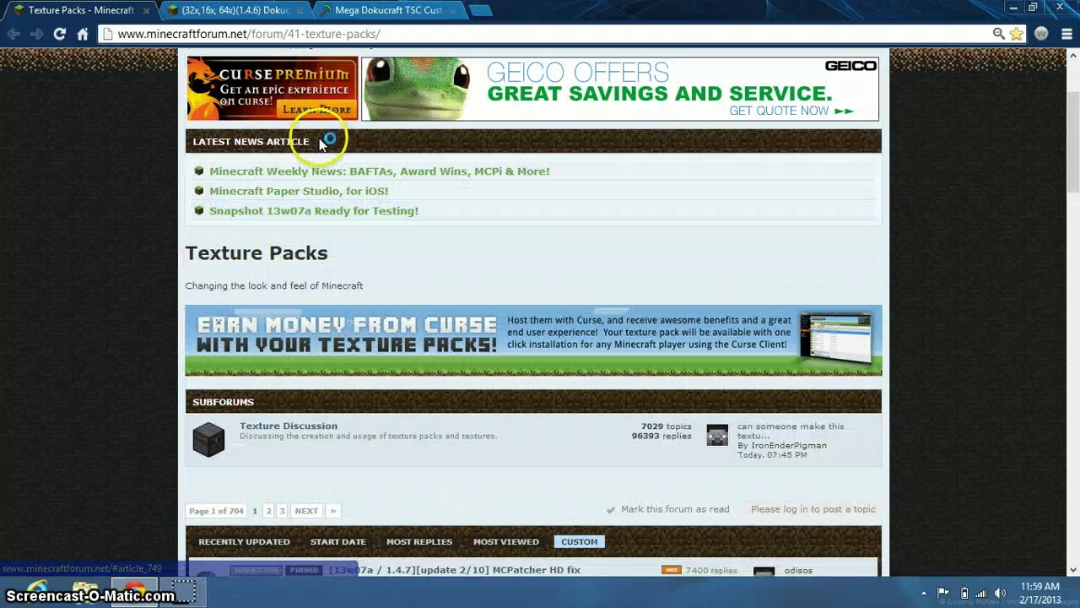
{"action": "scroll", "coordinate": [324, 144], "scroll_direction": "down", "scroll_amount": 4}
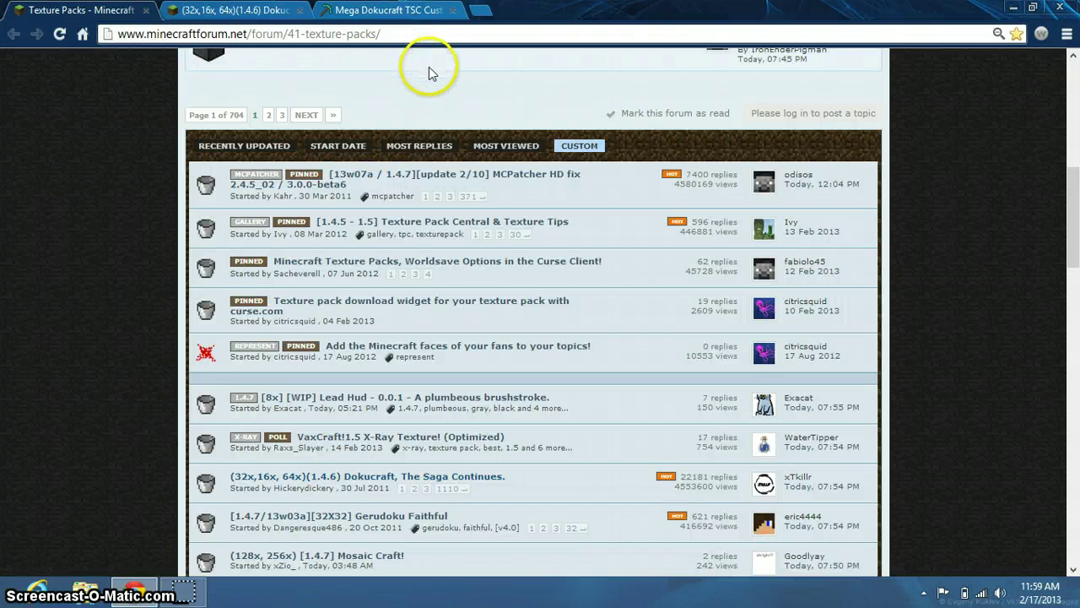
{"action": "scroll", "coordinate": [435, 67], "scroll_direction": "down", "scroll_amount": 3}
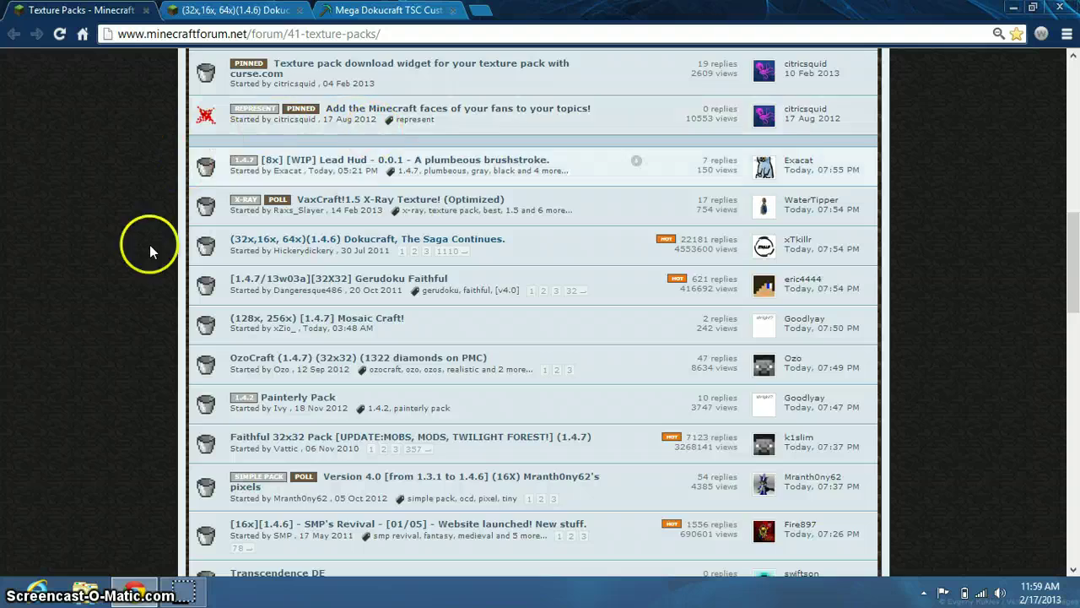
{"action": "scroll", "coordinate": [405, 472], "scroll_direction": "down", "scroll_amount": 4}
{"action": "scroll", "coordinate": [341, 435], "scroll_direction": "down", "scroll_amount": 9}
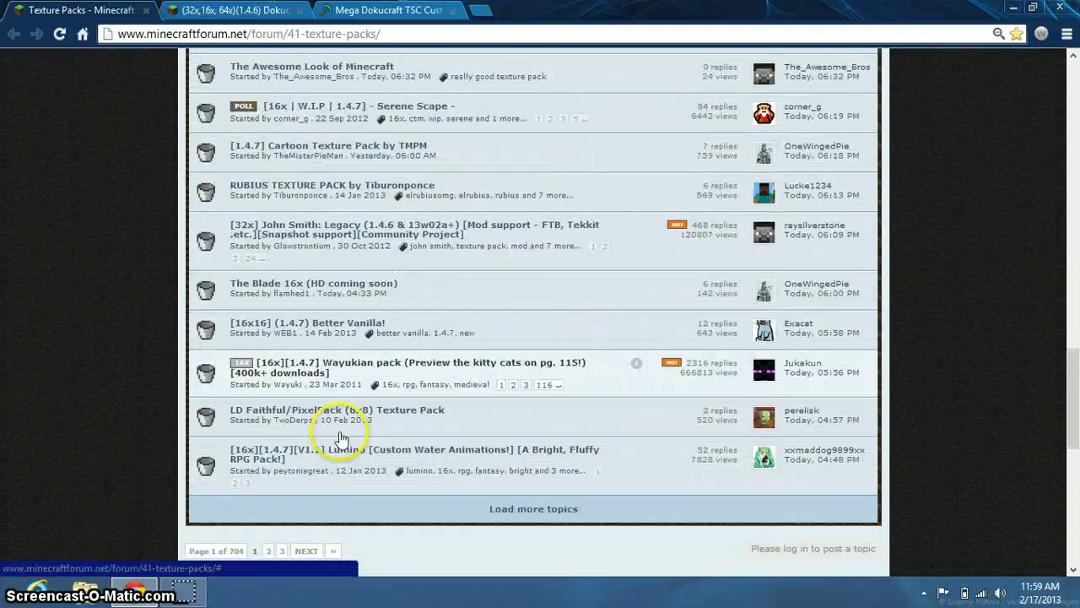
{"action": "scroll", "coordinate": [363, 228], "scroll_direction": "up", "scroll_amount": 6}
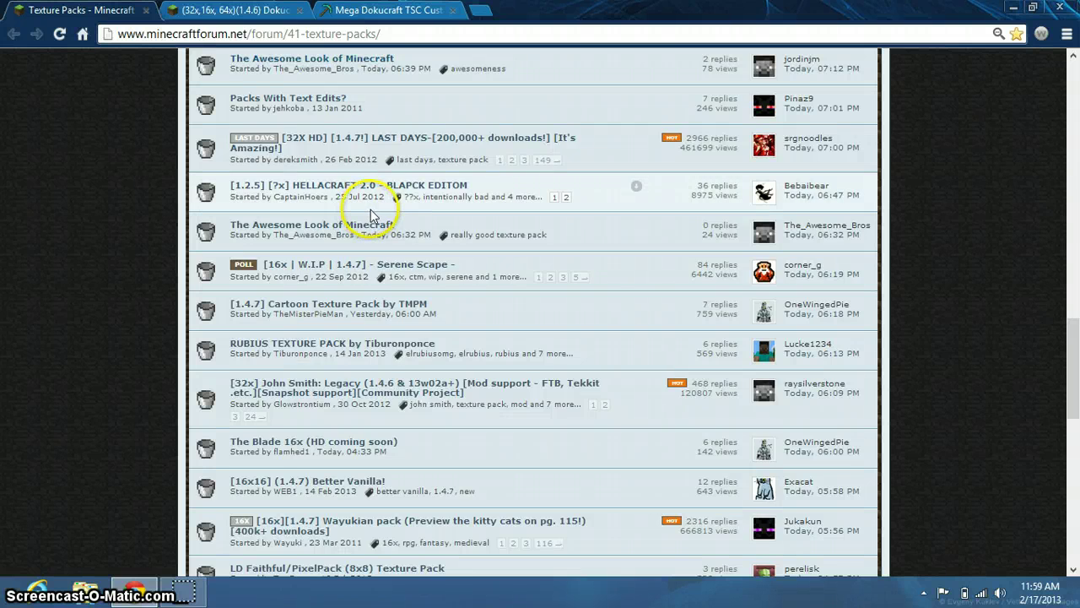
{"action": "scroll", "coordinate": [372, 212], "scroll_direction": "up", "scroll_amount": 4}
{"action": "scroll", "coordinate": [376, 215], "scroll_direction": "up", "scroll_amount": 3}
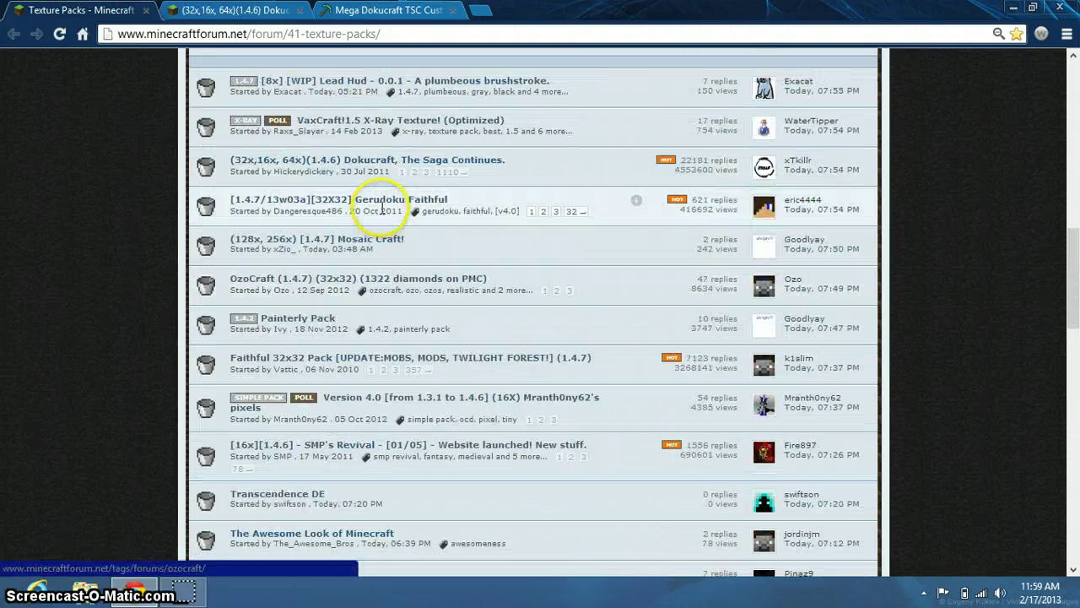
{"action": "scroll", "coordinate": [380, 209], "scroll_direction": "down", "scroll_amount": 1}
{"action": "scroll", "coordinate": [384, 209], "scroll_direction": "down", "scroll_amount": 1}
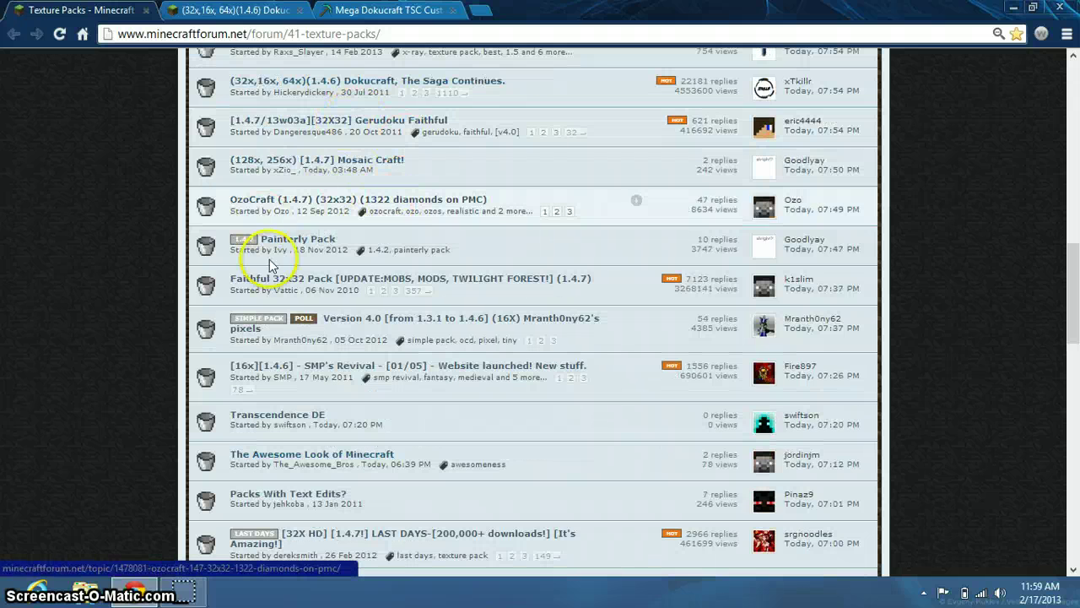
{"action": "scroll", "coordinate": [346, 207], "scroll_direction": "up", "scroll_amount": 1}
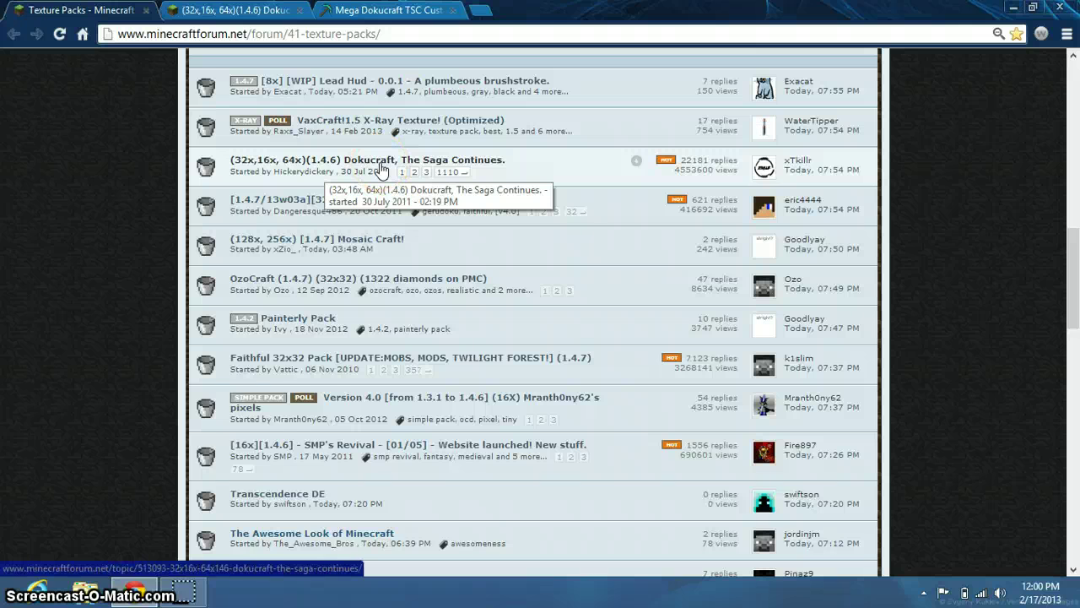
Step: Open the Dokucraft, The Saga Continues topic and scroll down through its first post
{"action": "left_click", "coordinate": [382, 168]}
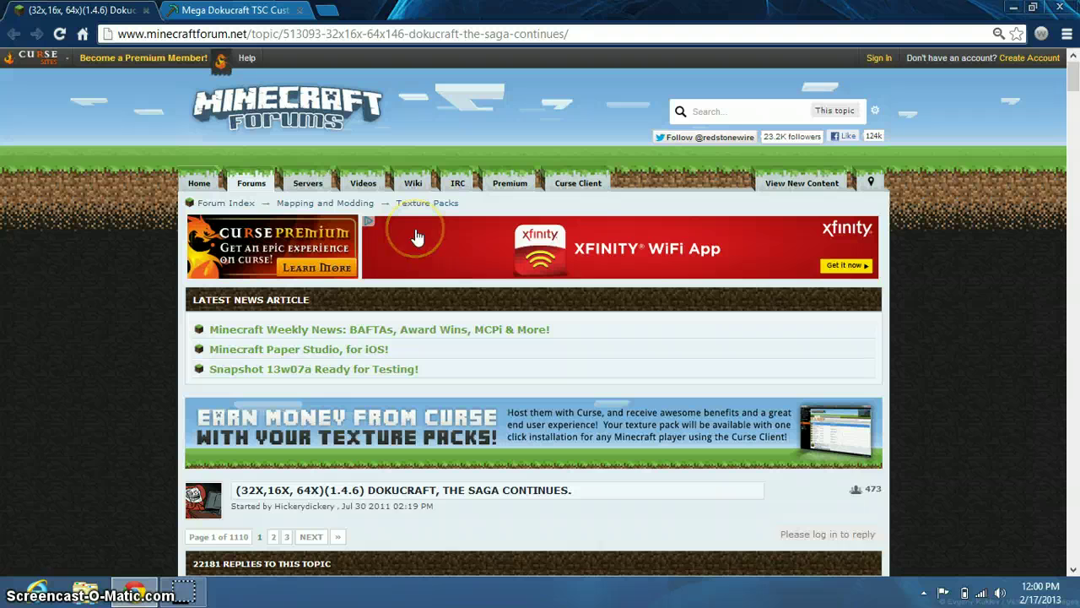
{"action": "scroll", "coordinate": [416, 237], "scroll_direction": "down", "scroll_amount": 3}
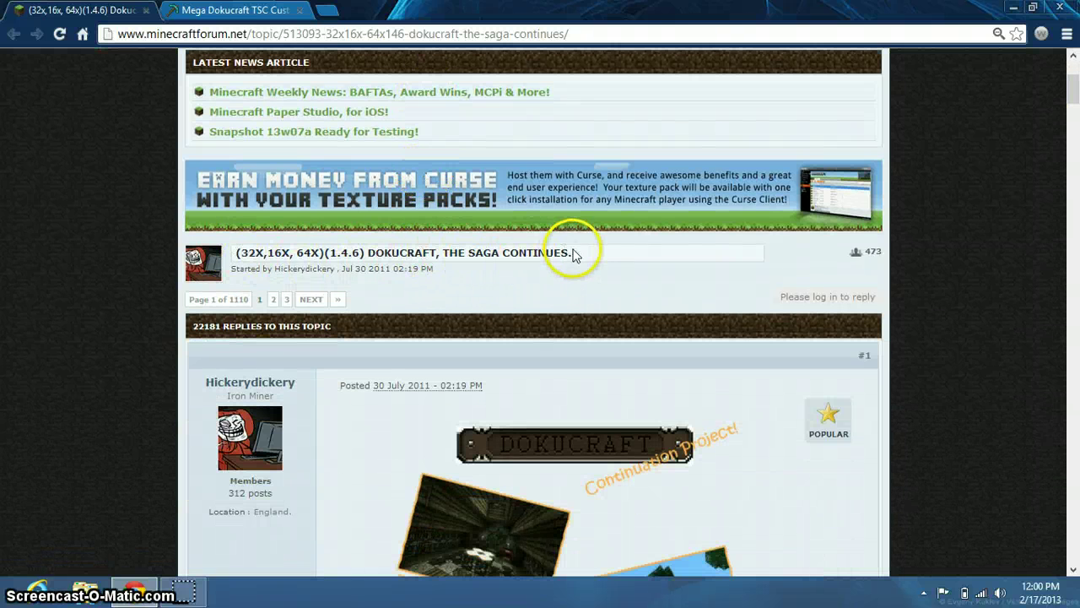
{"action": "scroll", "coordinate": [572, 254], "scroll_direction": "down", "scroll_amount": 5}
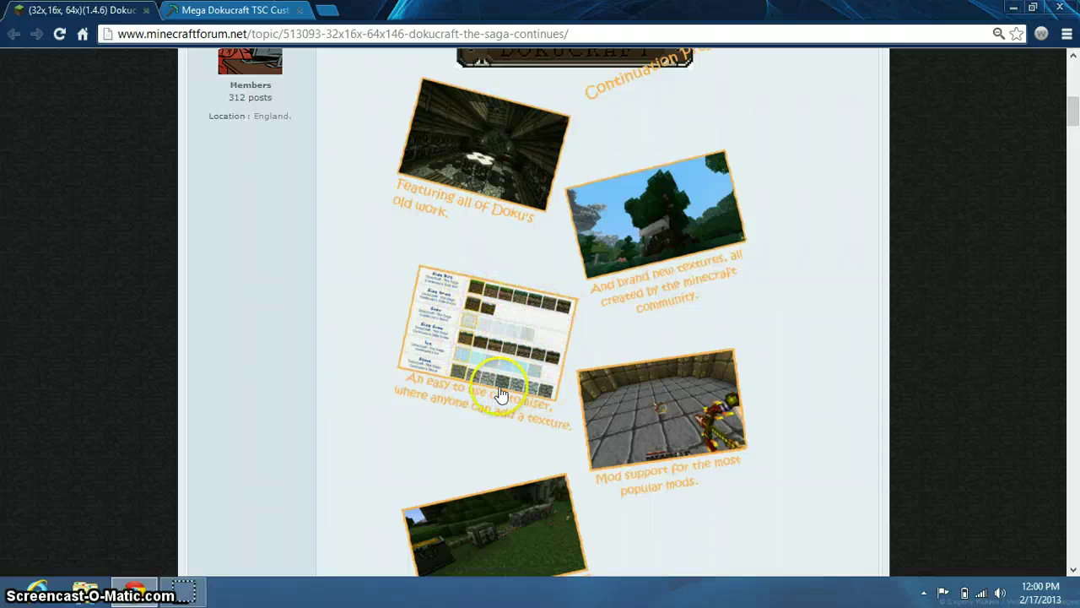
{"action": "scroll", "coordinate": [472, 303], "scroll_direction": "down", "scroll_amount": 5}
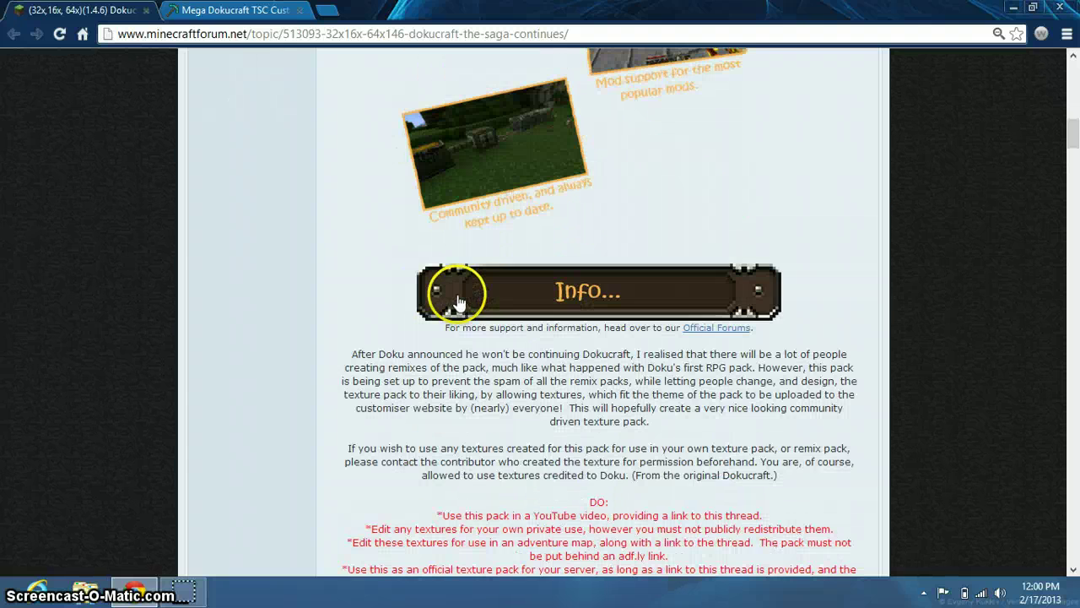
{"action": "scroll", "coordinate": [447, 296], "scroll_direction": "down", "scroll_amount": 6}
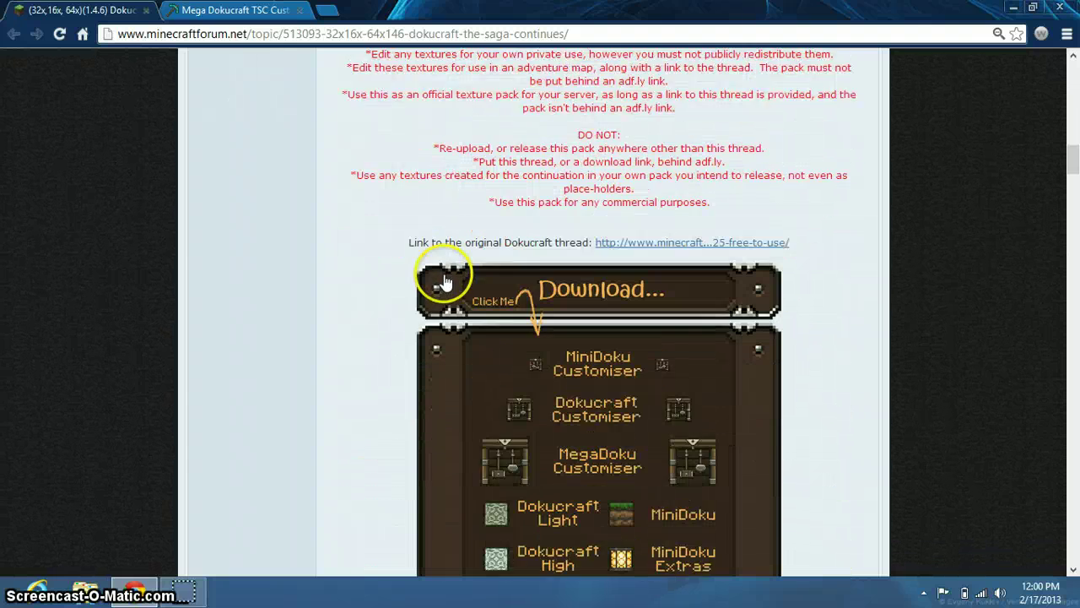
{"action": "scroll", "coordinate": [434, 266], "scroll_direction": "down", "scroll_amount": 5}
Step: Locate the Download box and follow the MegaDoku Customiser link
{"action": "scroll", "coordinate": [429, 268], "scroll_direction": "up", "scroll_amount": 2}
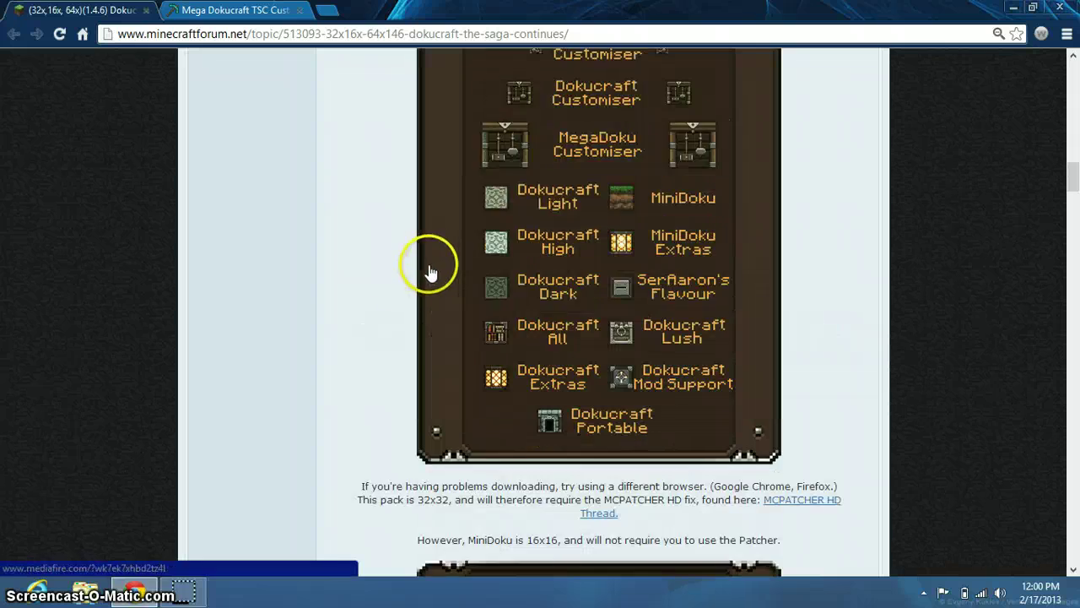
{"action": "scroll", "coordinate": [405, 287], "scroll_direction": "down", "scroll_amount": 4}
{"action": "scroll", "coordinate": [382, 298], "scroll_direction": "down", "scroll_amount": 6}
{"action": "scroll", "coordinate": [410, 321], "scroll_direction": "up", "scroll_amount": 8}
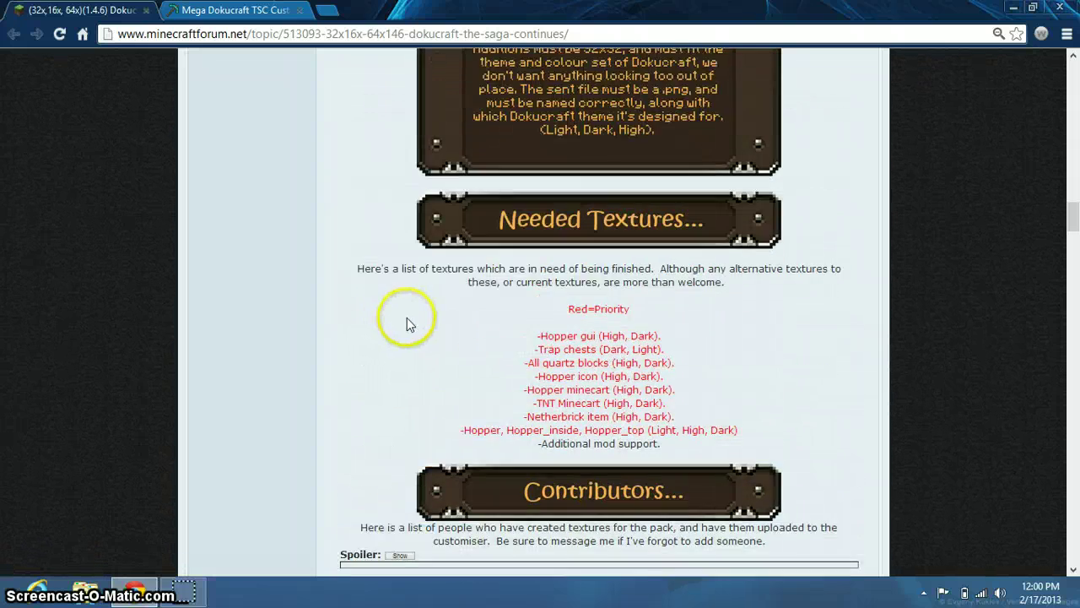
{"action": "scroll", "coordinate": [410, 320], "scroll_direction": "up", "scroll_amount": 4}
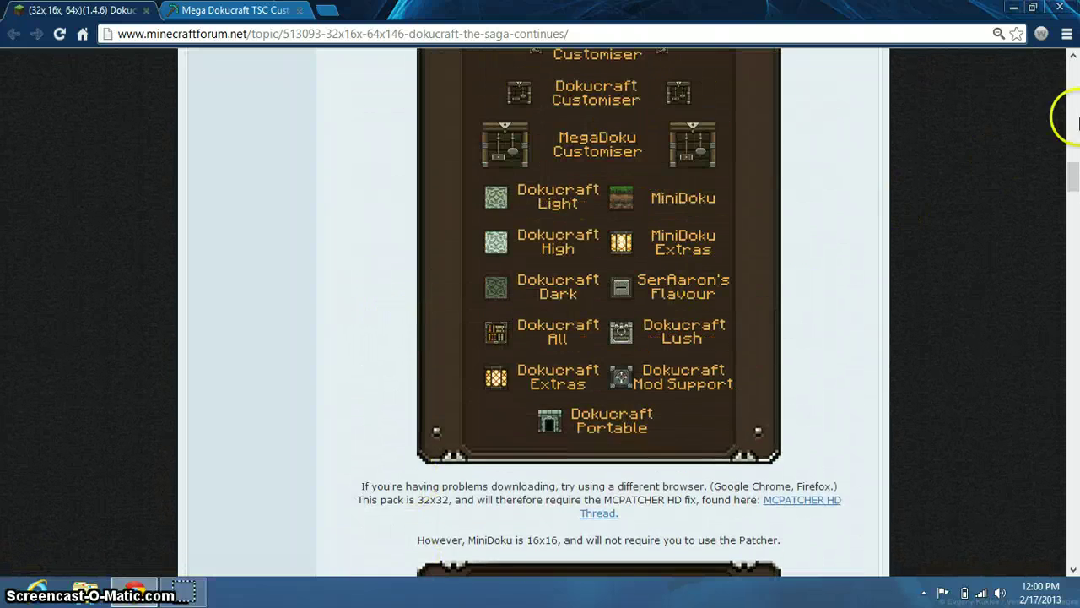
{"action": "left_click_drag", "start_coordinate": [1074, 188], "coordinate": [1063, 182]}
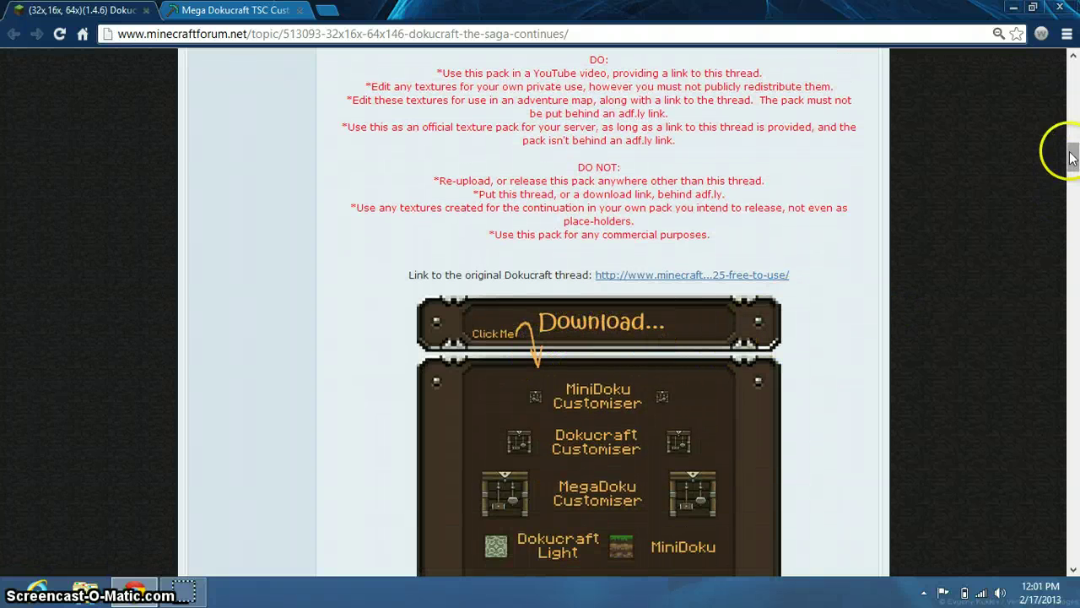
{"action": "left_click_drag", "start_coordinate": [1071, 157], "coordinate": [1073, 176]}
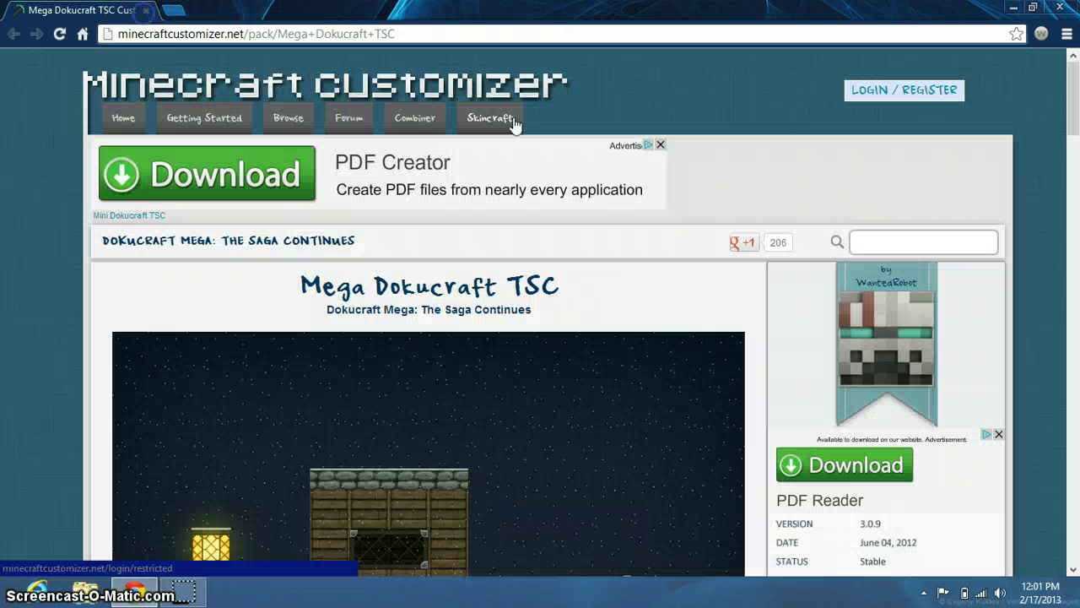
Step: Scroll the Mega Dokucraft TSC 3.0.9 page past the pack info and To-Do list to Download!
{"action": "left_click", "coordinate": [487, 120]}
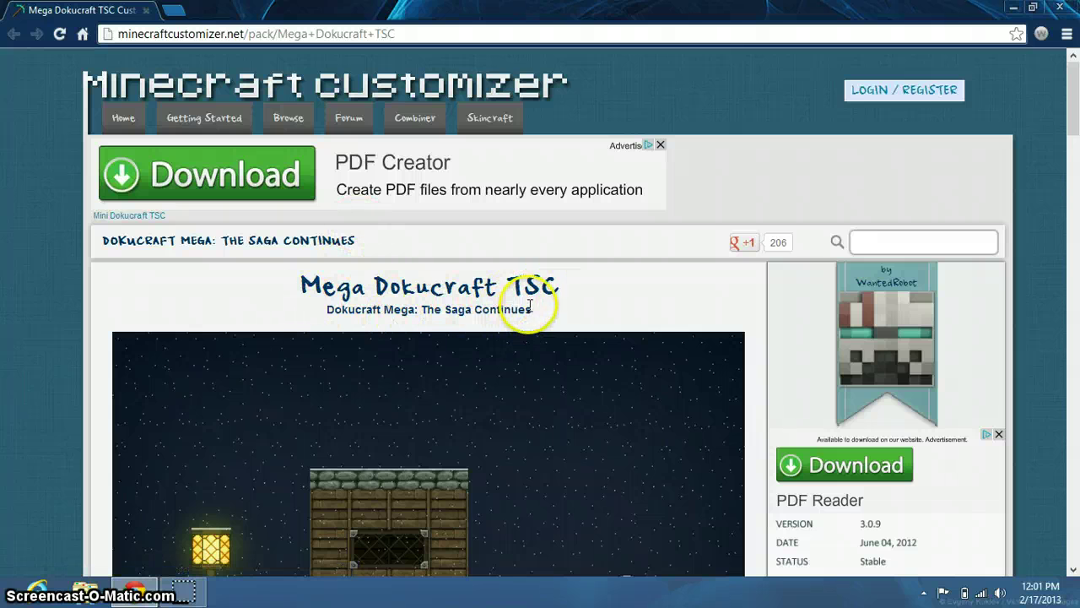
{"action": "scroll", "coordinate": [529, 309], "scroll_direction": "down", "scroll_amount": 5}
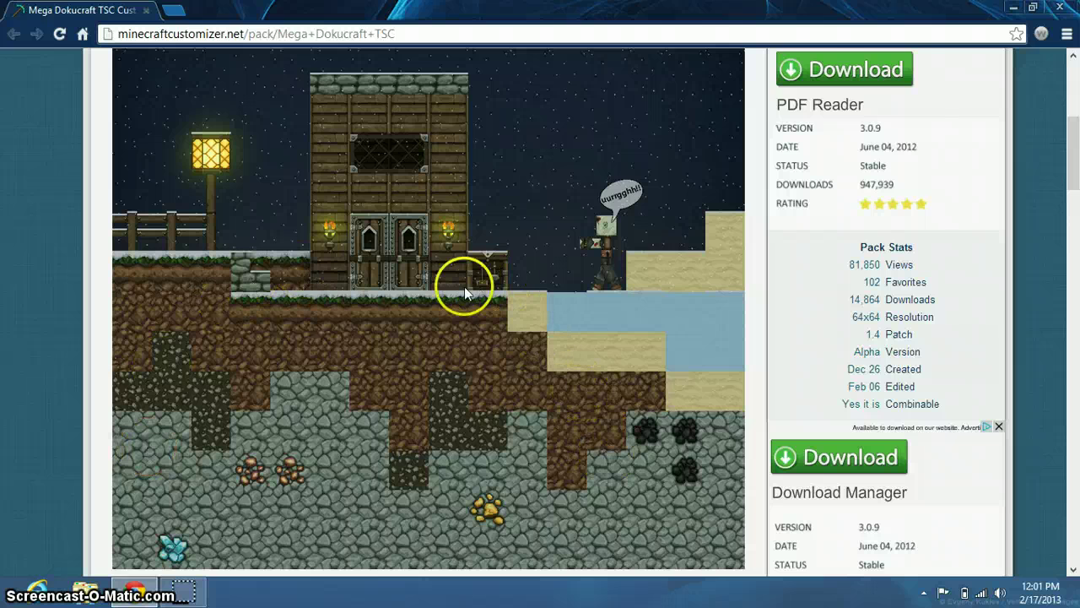
{"action": "scroll", "coordinate": [345, 309], "scroll_direction": "up", "scroll_amount": 1}
{"action": "scroll", "coordinate": [427, 326], "scroll_direction": "down", "scroll_amount": 2}
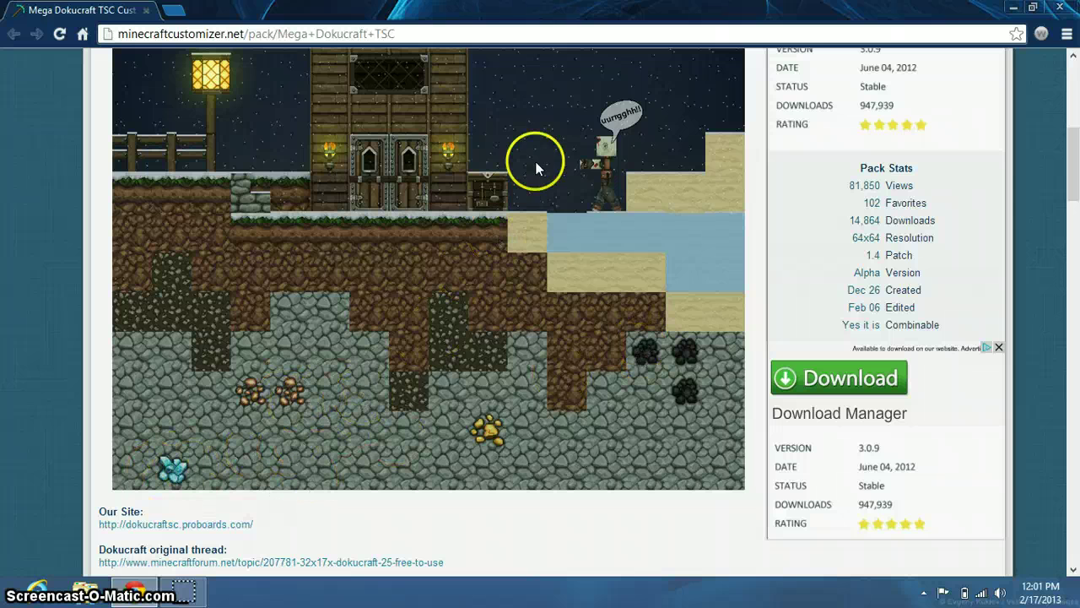
{"action": "scroll", "coordinate": [553, 167], "scroll_direction": "up", "scroll_amount": 1}
{"action": "scroll", "coordinate": [540, 169], "scroll_direction": "down", "scroll_amount": 2}
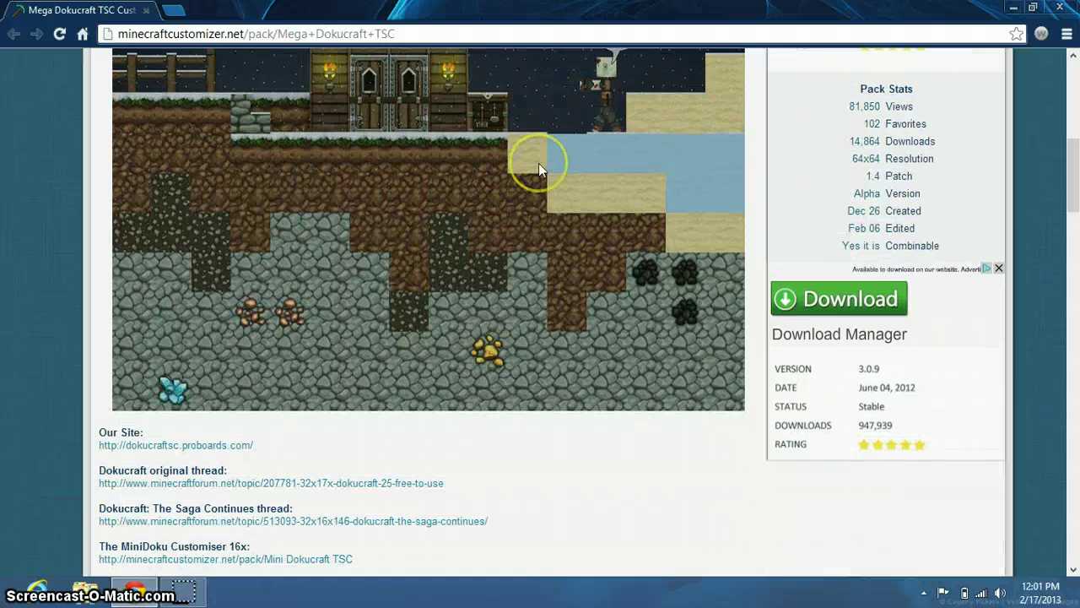
{"action": "scroll", "coordinate": [537, 163], "scroll_direction": "down", "scroll_amount": 3}
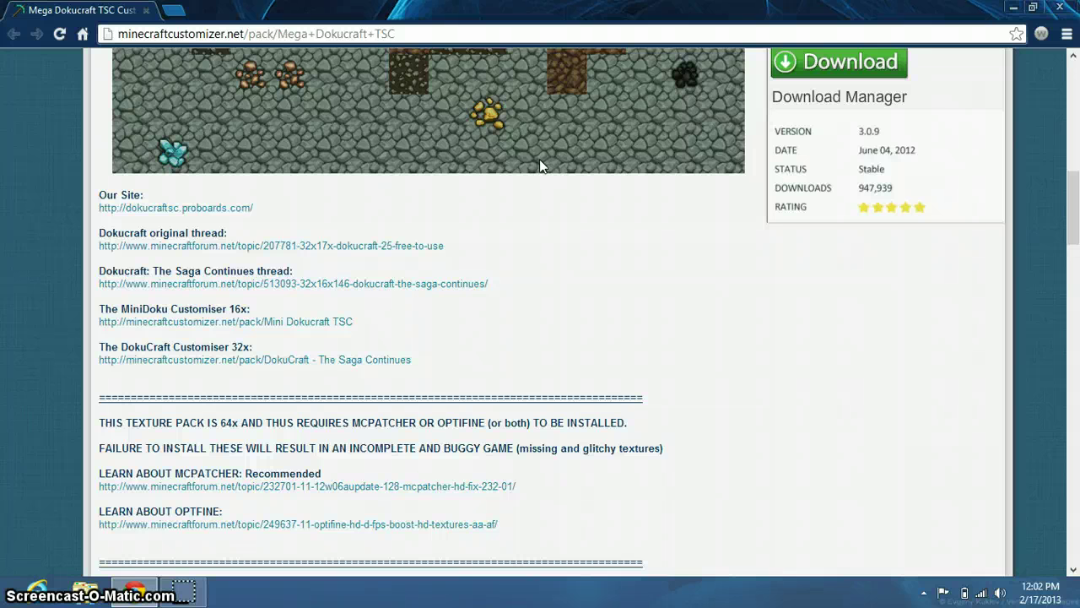
{"action": "scroll", "coordinate": [540, 165], "scroll_direction": "down", "scroll_amount": 2}
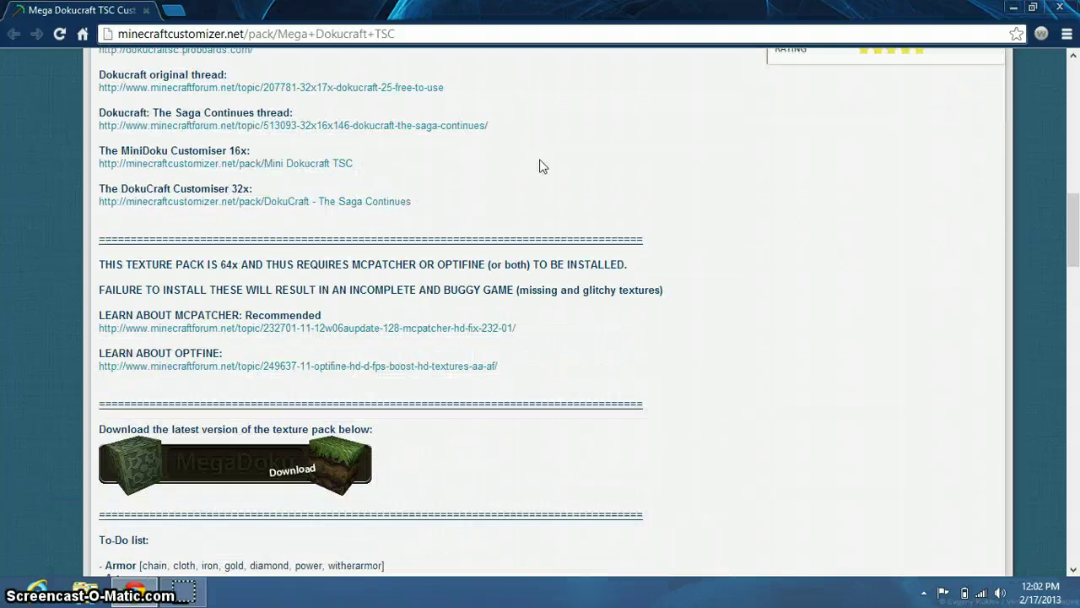
{"action": "scroll", "coordinate": [540, 166], "scroll_direction": "down", "scroll_amount": 4}
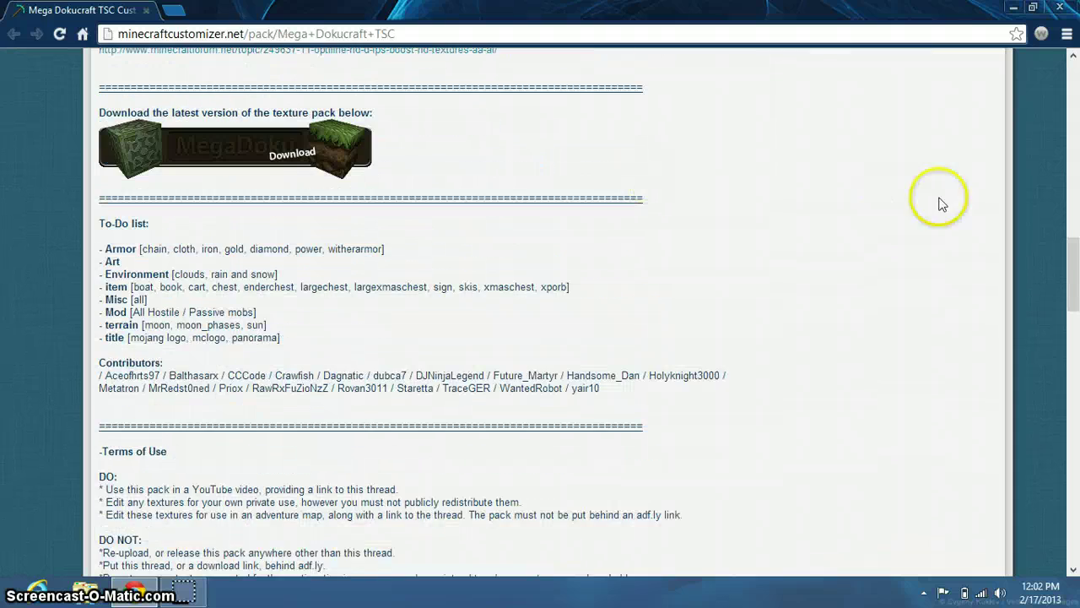
{"action": "left_click_drag", "start_coordinate": [1073, 287], "coordinate": [1077, 418]}
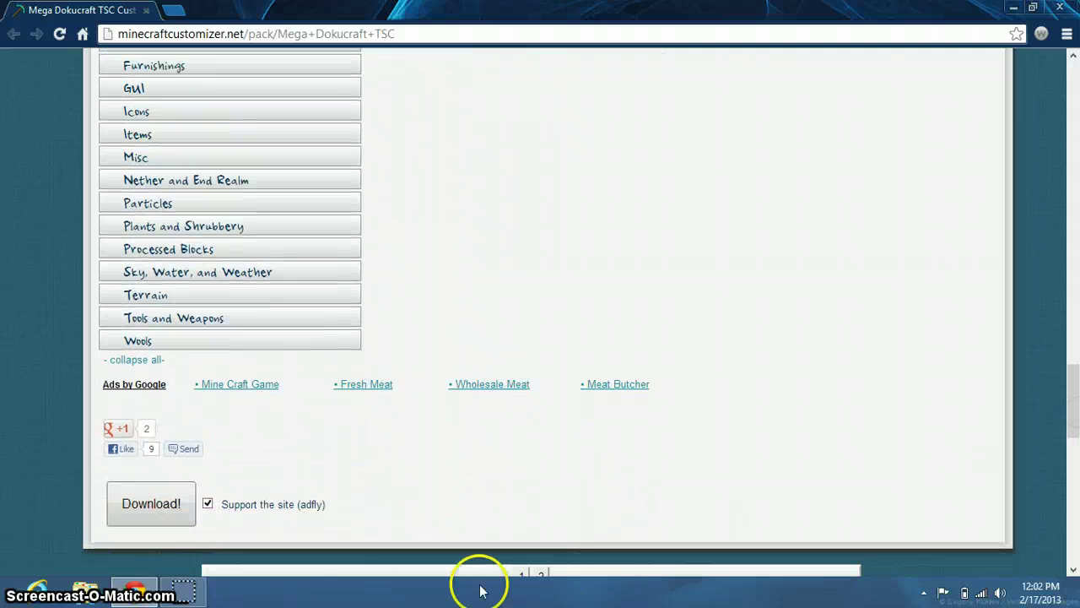
Step: Untick Support the site, start the Download!, and skip the adf.ly advert
{"action": "left_click", "coordinate": [208, 505]}
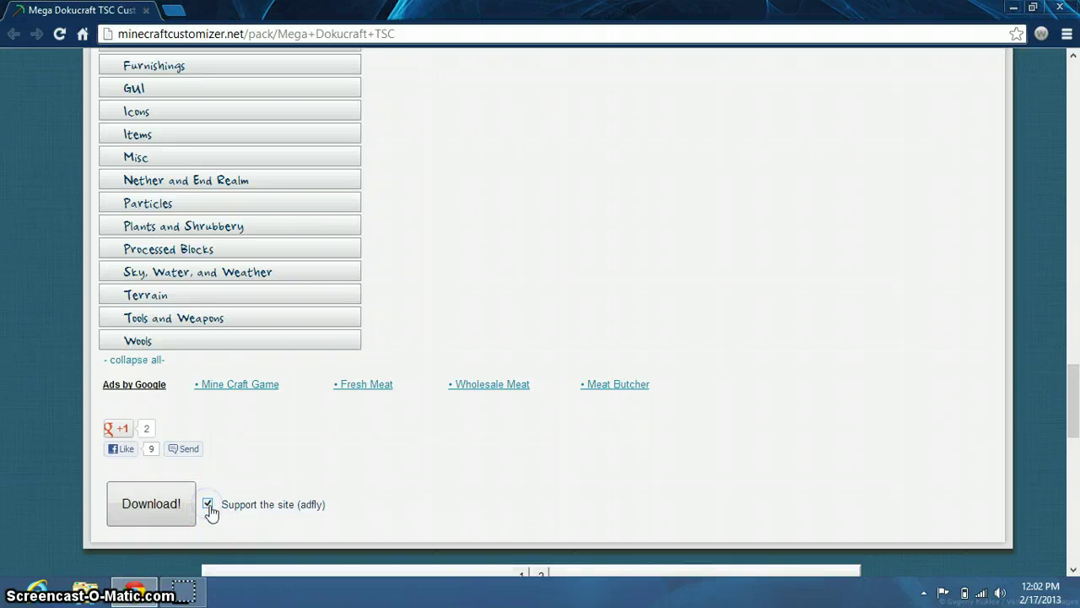
{"action": "left_click", "coordinate": [152, 504]}
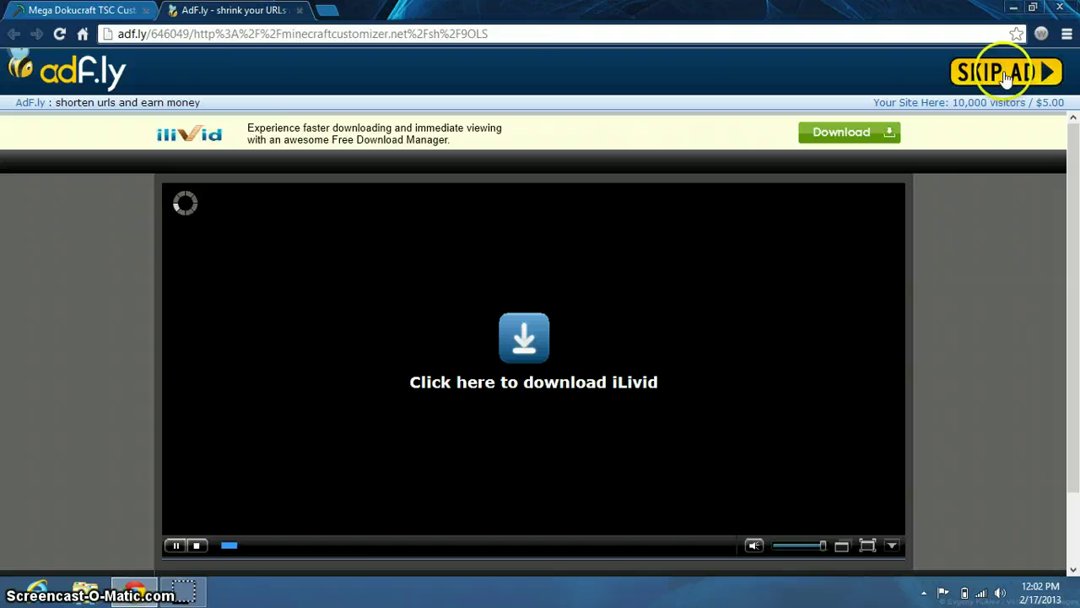
{"action": "left_click", "coordinate": [1004, 73]}
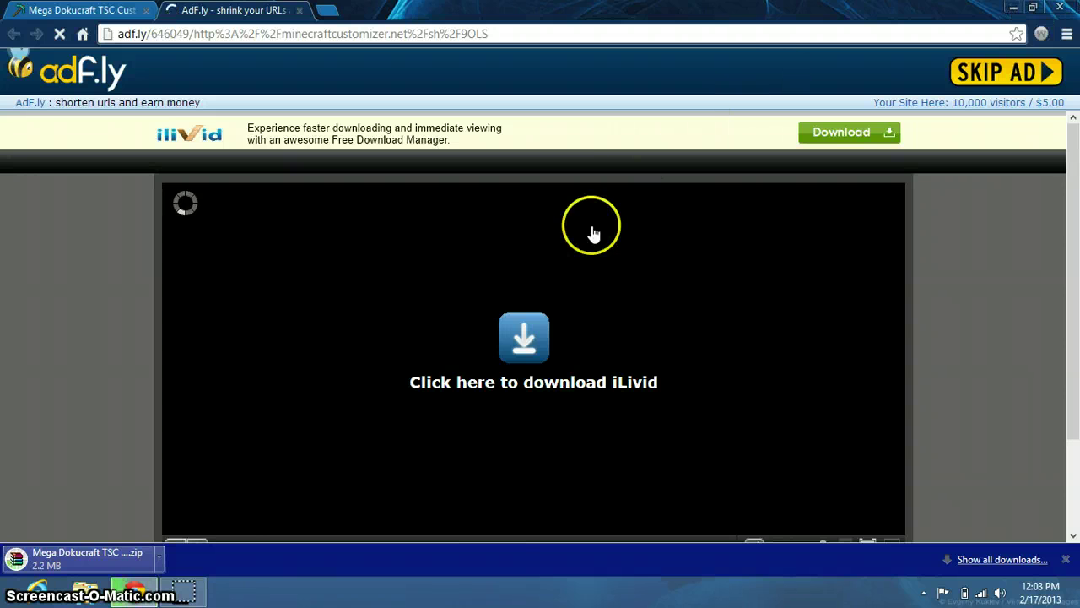
Step: Set Mega Dokucraft TSC Alpha.zip to open when done, then minimize Chrome
{"action": "left_click", "coordinate": [158, 556]}
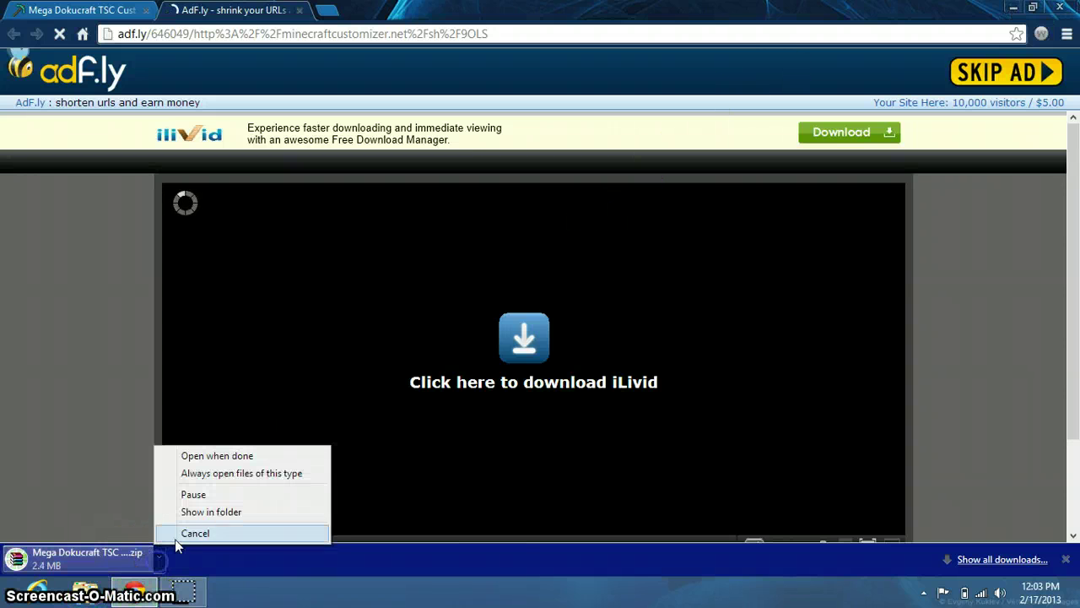
{"action": "left_click", "coordinate": [217, 456]}
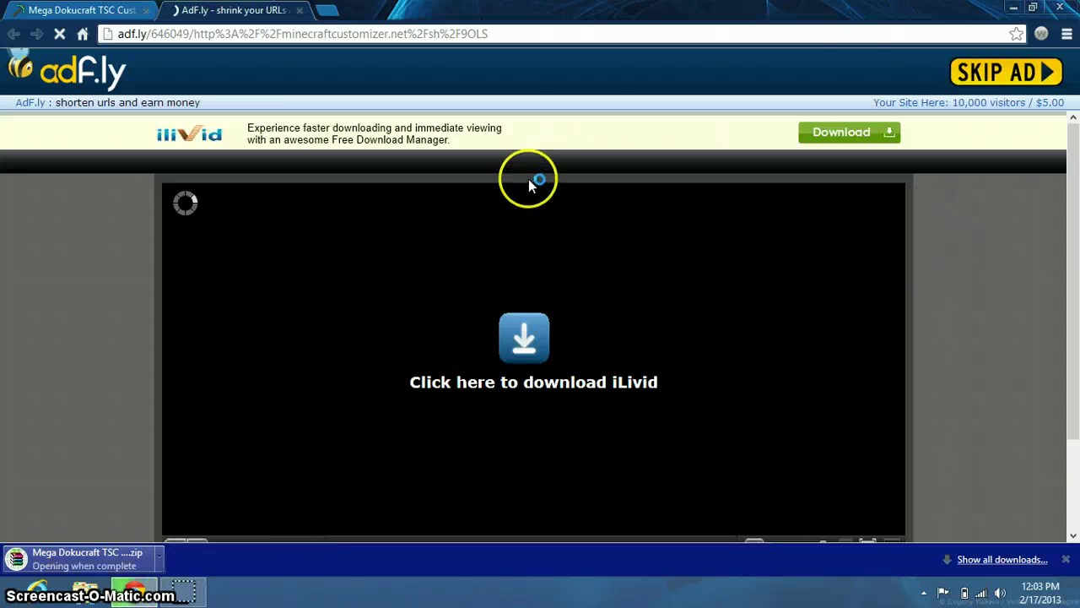
{"action": "left_click", "coordinate": [1014, 10]}
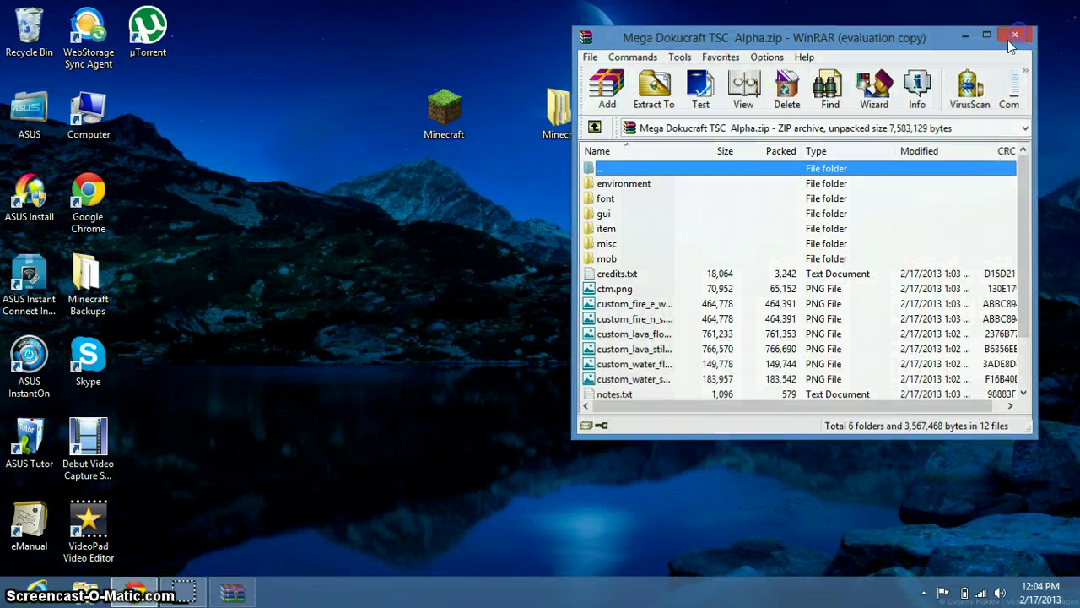
Step: Close the WinRAR window for Mega Dokucraft TSC Alpha.zip after reviewing its contents
{"action": "left_click", "coordinate": [1013, 35]}
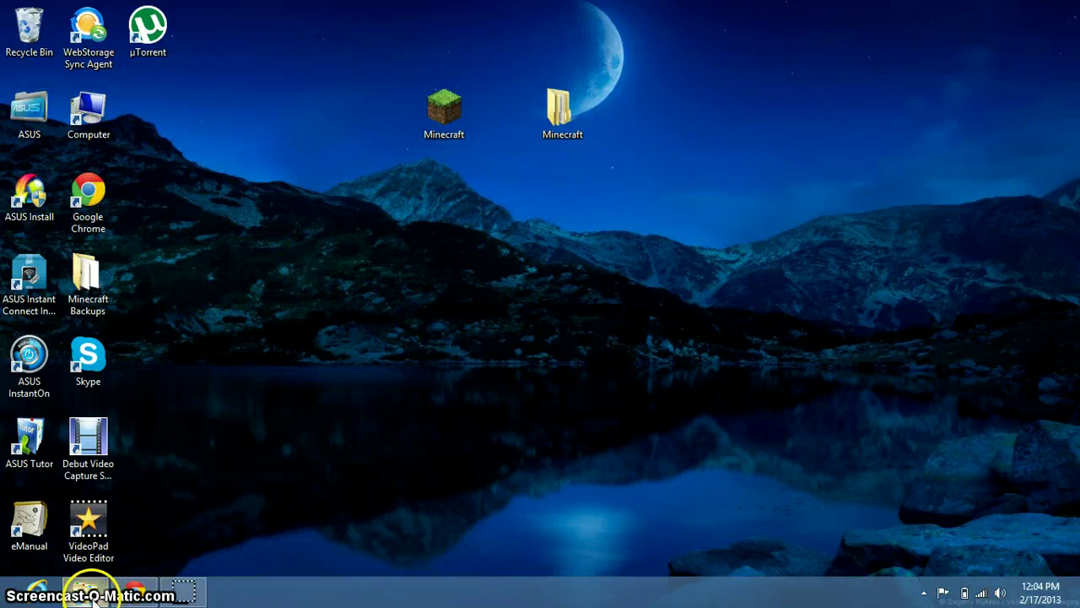
Step: Open Downloads in File Explorer, select the Mega Dokucraft TSC Alpha archive, and move the window right
{"action": "left_click", "coordinate": [89, 594]}
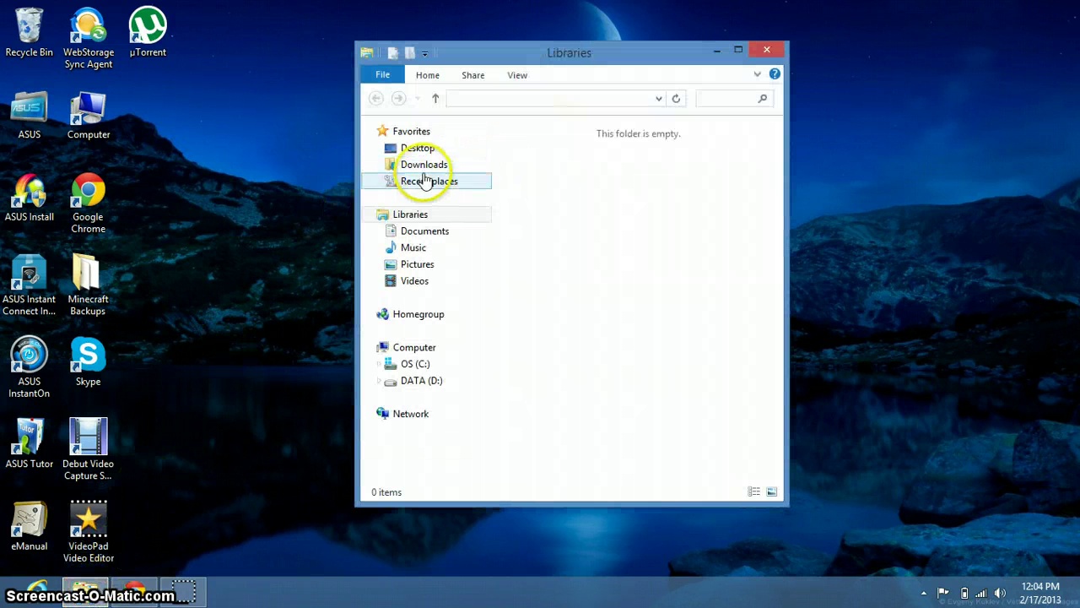
{"action": "left_click", "coordinate": [422, 165]}
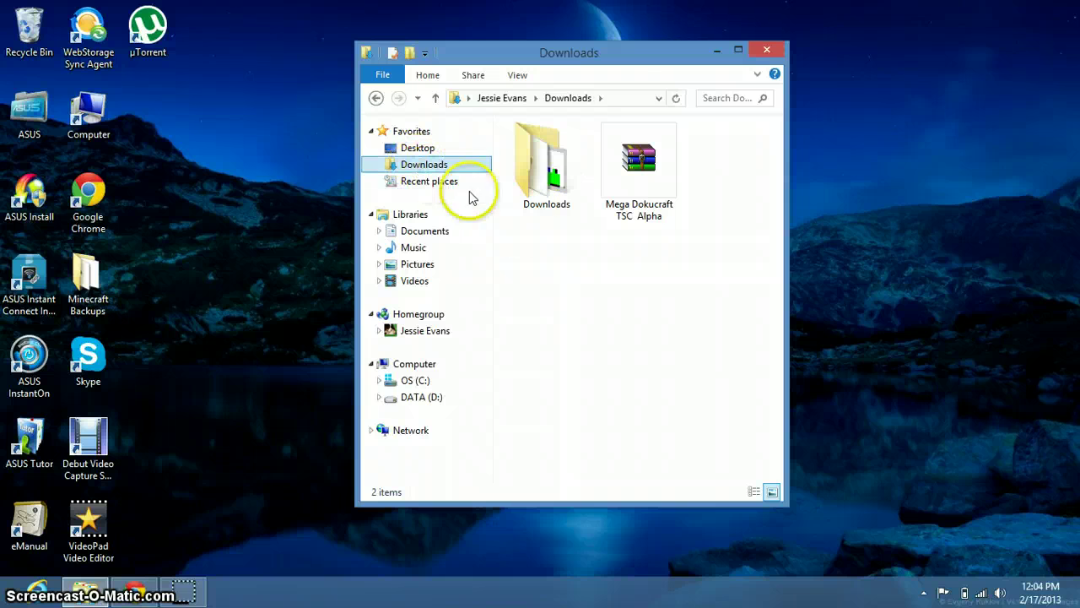
{"action": "left_click", "coordinate": [620, 207]}
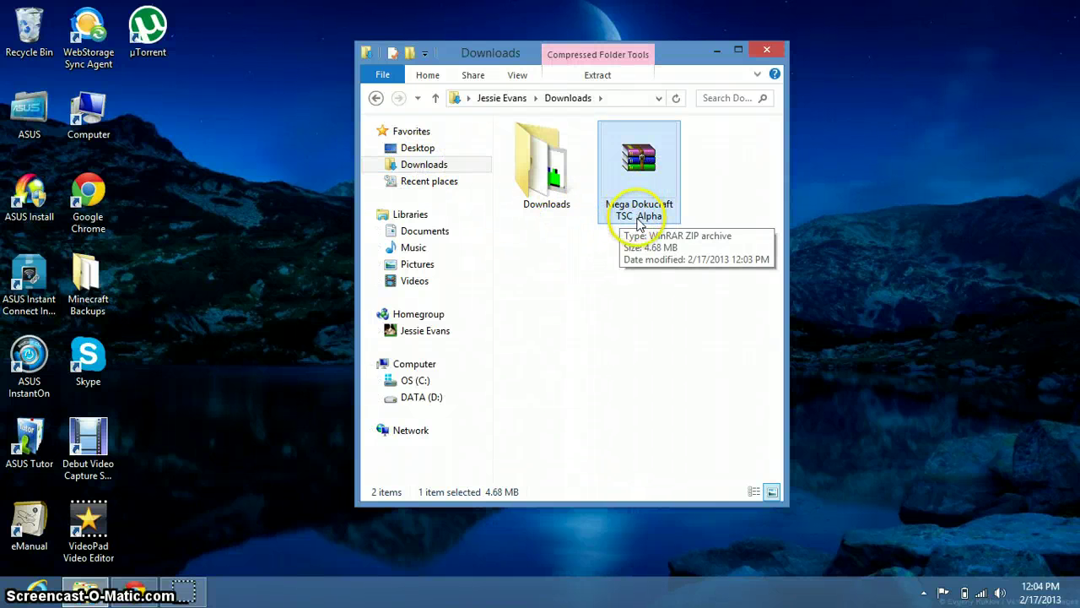
{"action": "left_click_drag", "start_coordinate": [686, 55], "coordinate": [972, 37]}
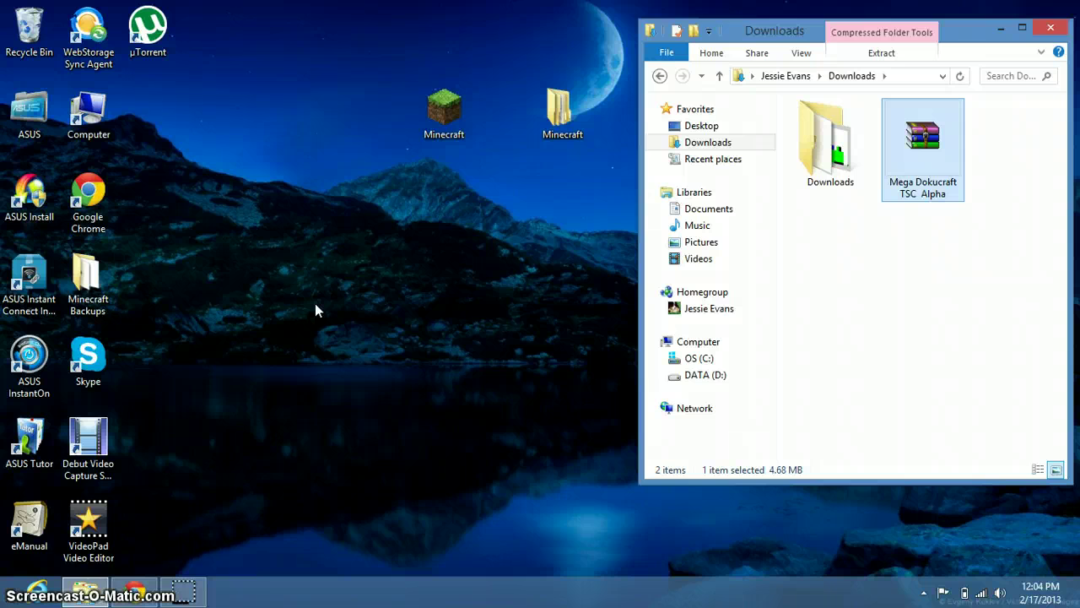
Step: Run %appdata% from the Run dialog to open the Roaming folder
{"action": "key", "text": "super+r"}
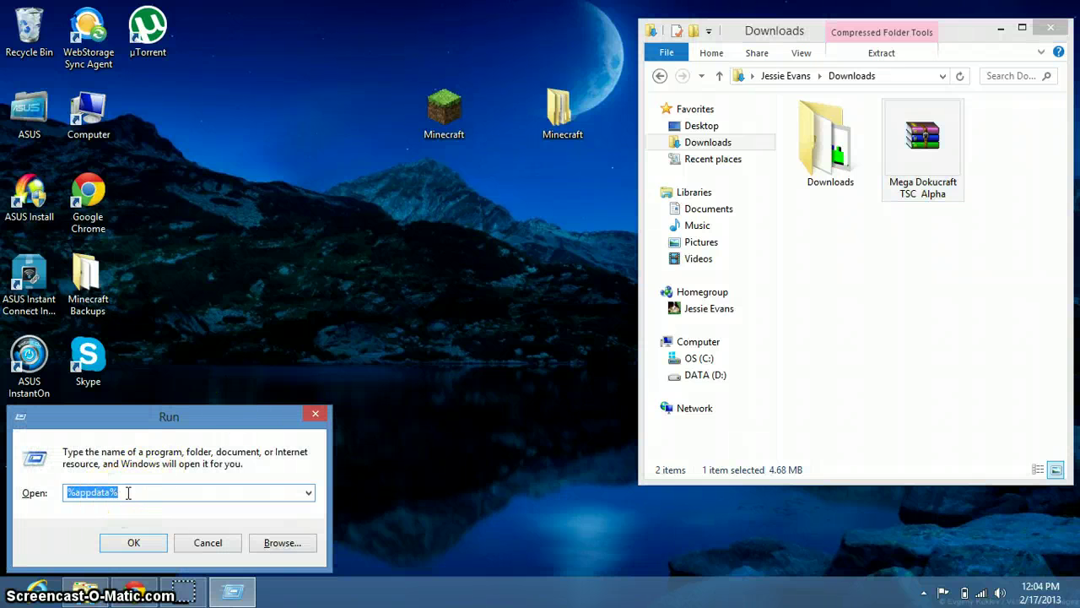
{"action": "left_click_drag", "start_coordinate": [129, 493], "coordinate": [4, 497]}
{"action": "key", "text": "BackSpace"}
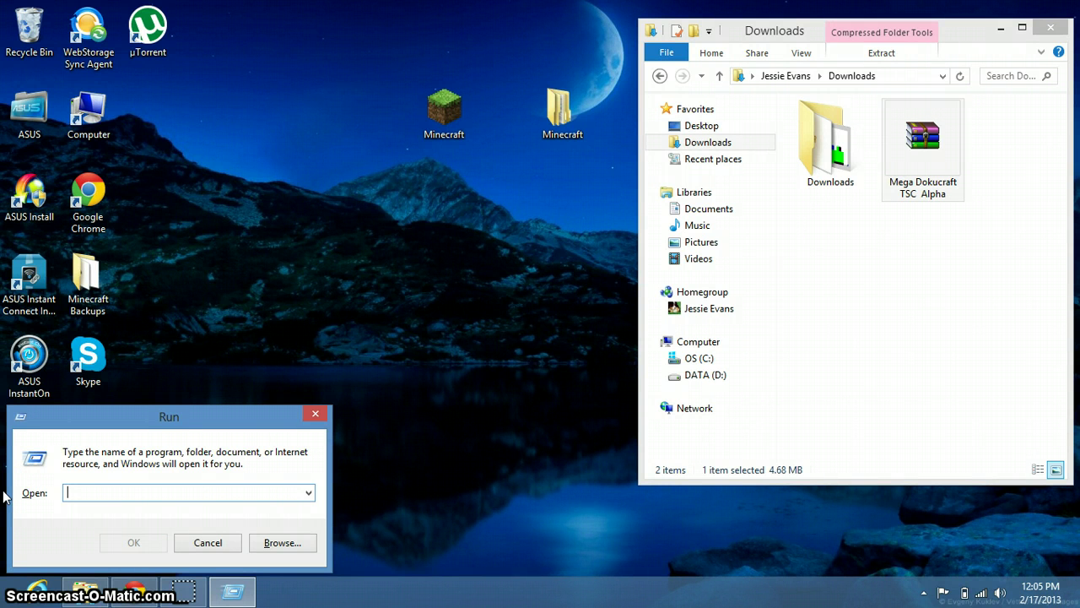
{"action": "type", "text": "%appdata"}
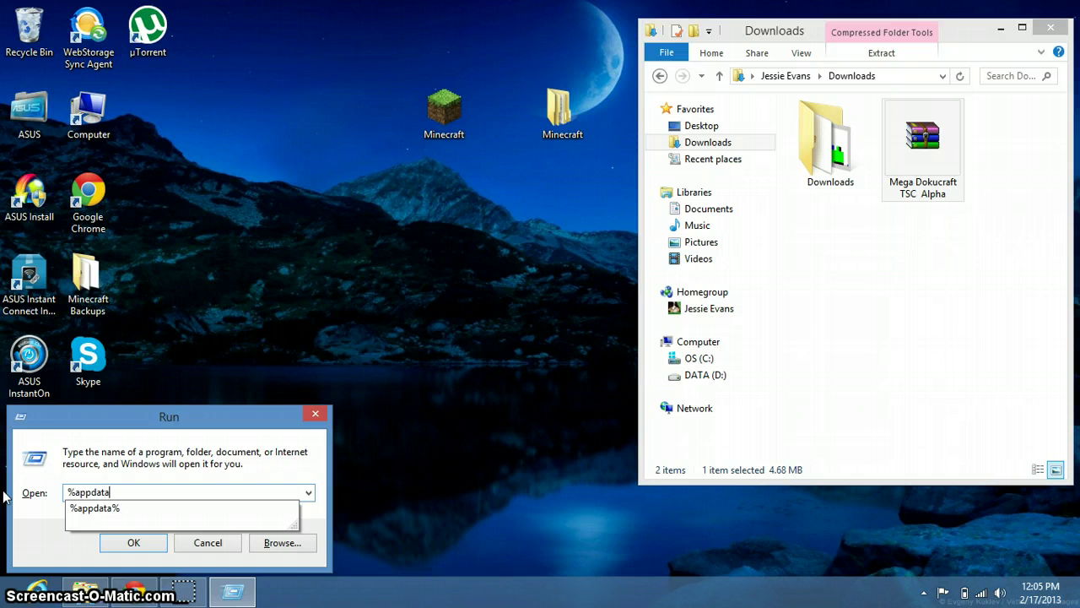
{"action": "type", "text": "%"}
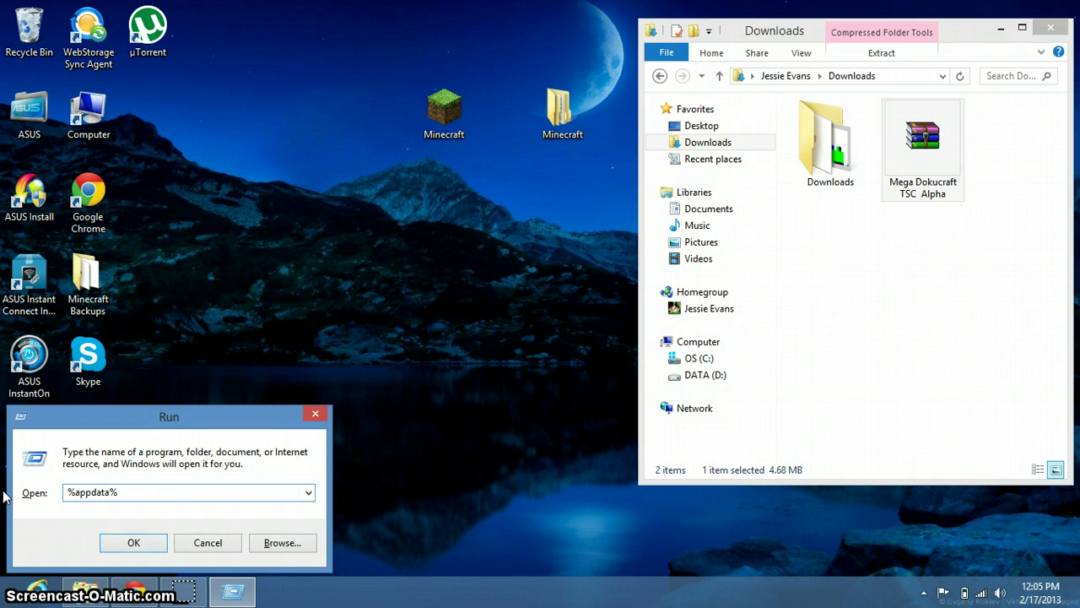
{"action": "key", "text": "Return"}
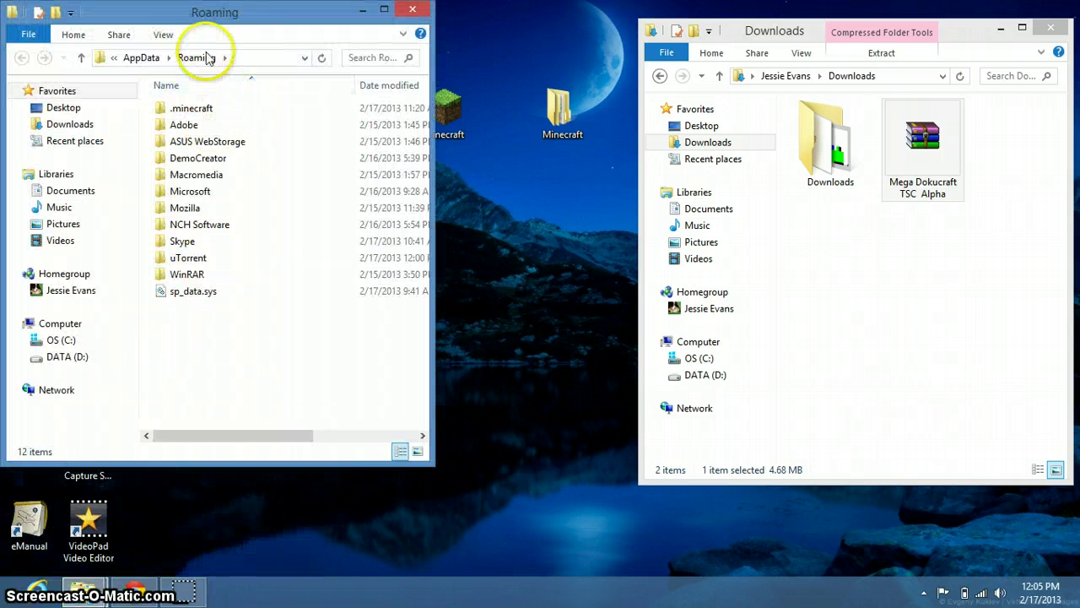
Step: Move the Mega Dokucraft TSC Alpha archive from Downloads into .minecraft\texturepacks
{"action": "double_click", "coordinate": [180, 111]}
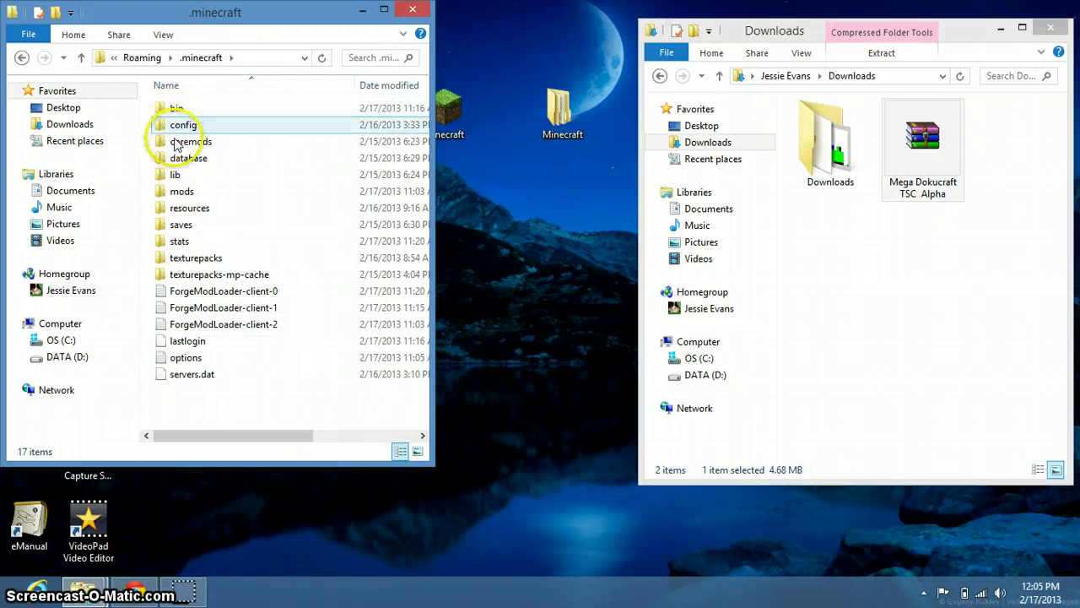
{"action": "double_click", "coordinate": [194, 261]}
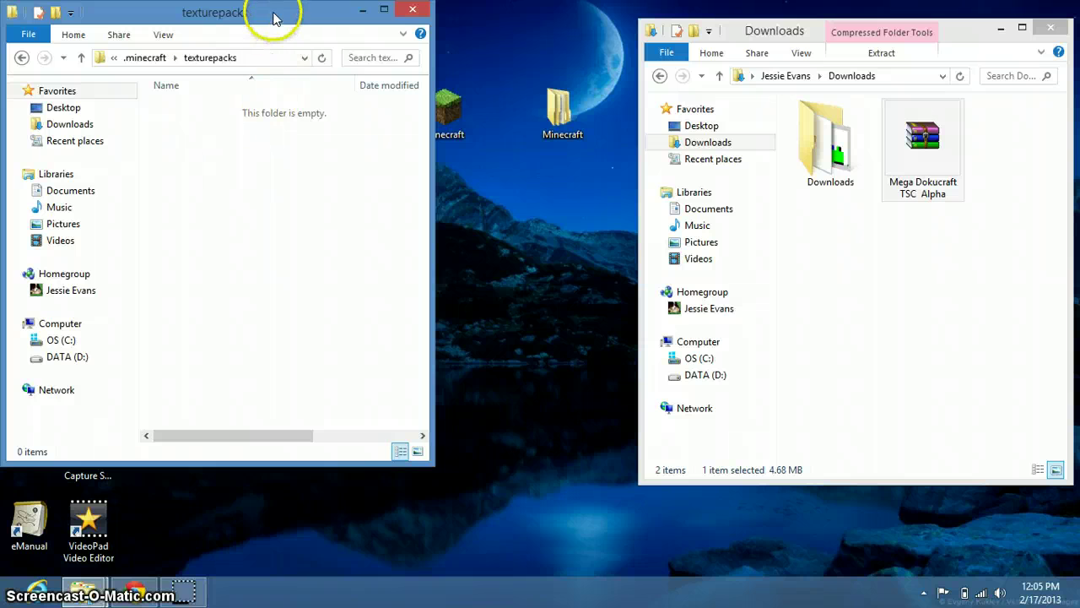
{"action": "left_click_drag", "start_coordinate": [279, 19], "coordinate": [359, 36]}
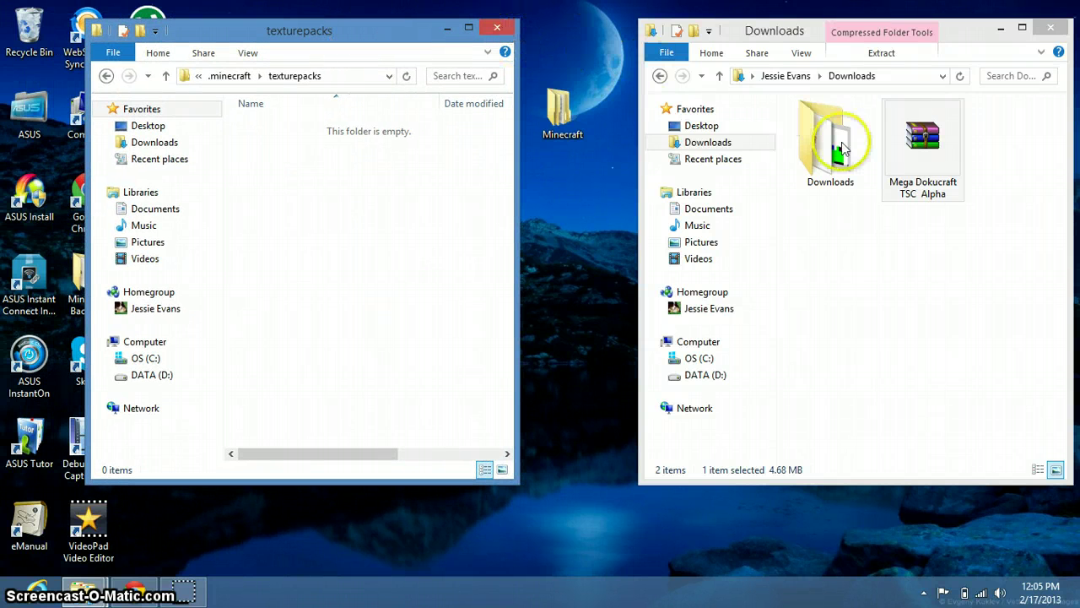
{"action": "left_click_drag", "start_coordinate": [923, 139], "coordinate": [343, 223]}
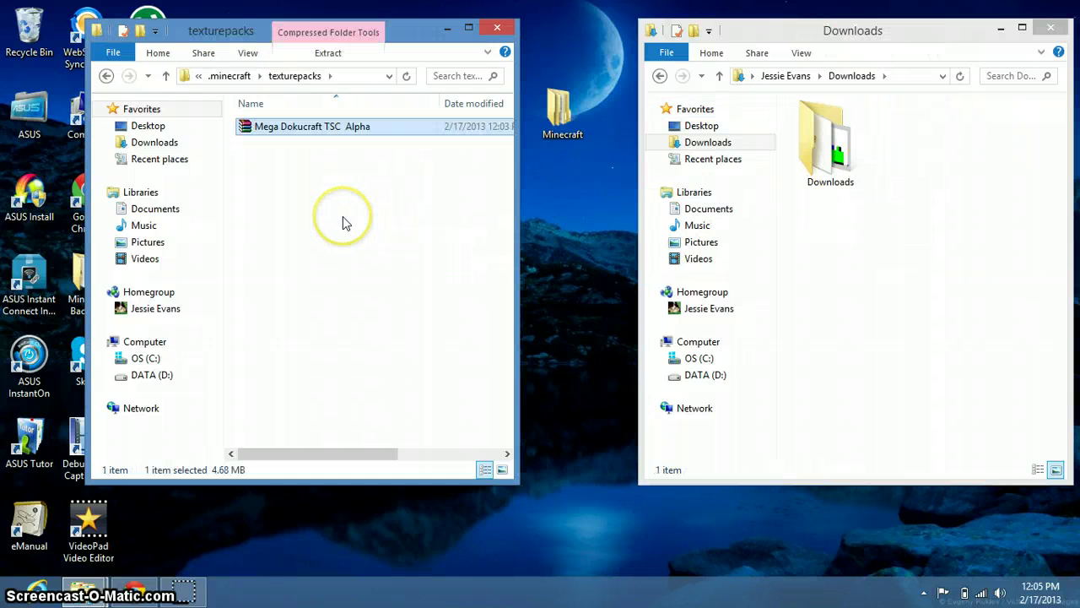
Step: Close the texturepacks and Downloads windows and launch Minecraft from its desktop shortcut
{"action": "left_click", "coordinate": [497, 28]}
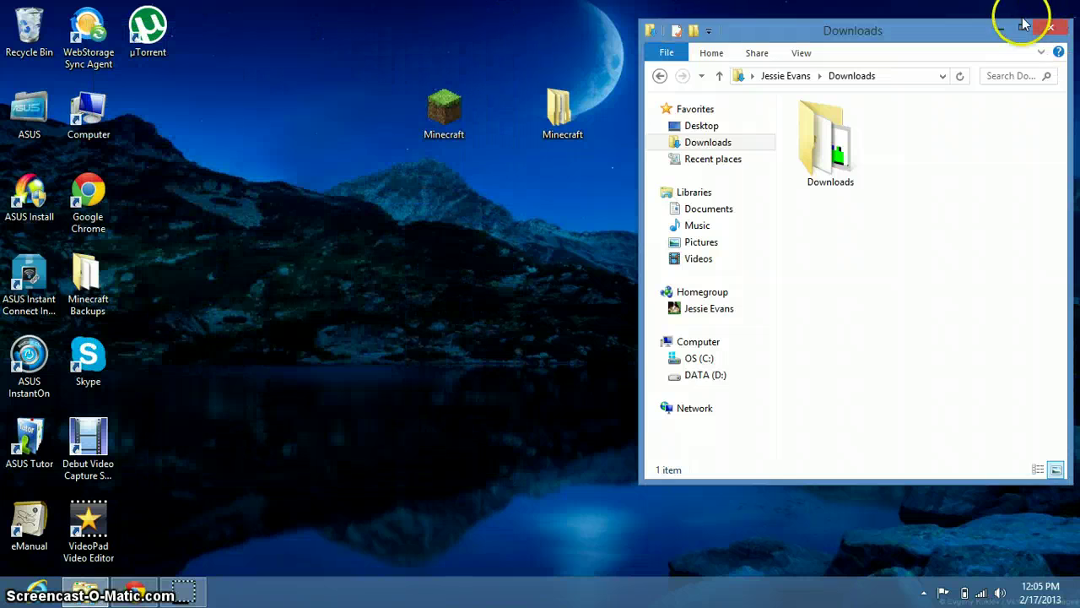
{"action": "left_click", "coordinate": [1050, 28]}
{"action": "left_click", "coordinate": [437, 122]}
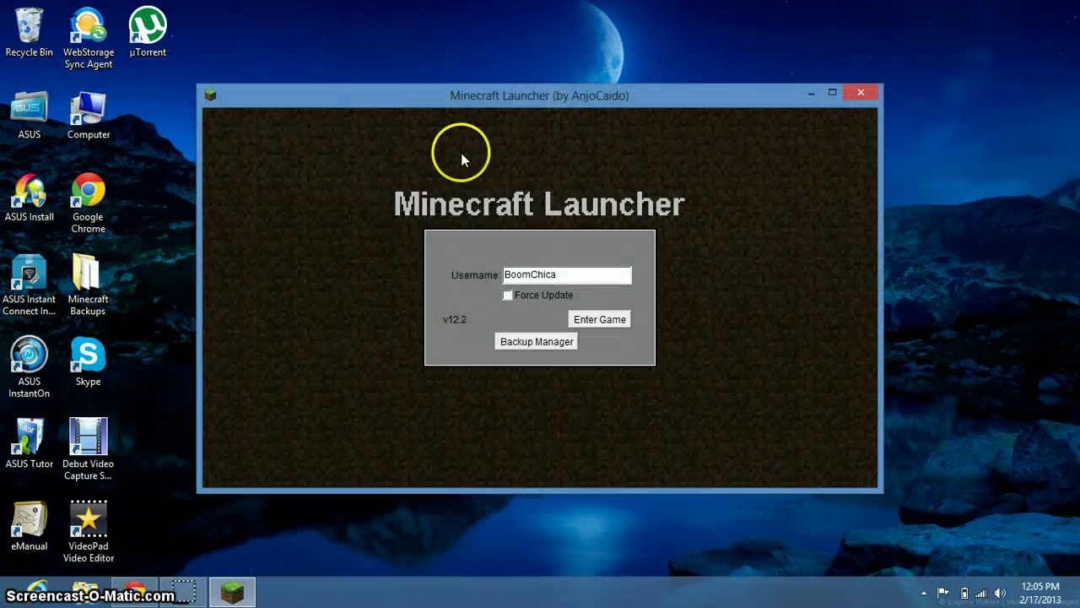
Step: Launch Minecraft 1.4.7 from the launcher and wait for the title menu
{"action": "left_click", "coordinate": [581, 316]}
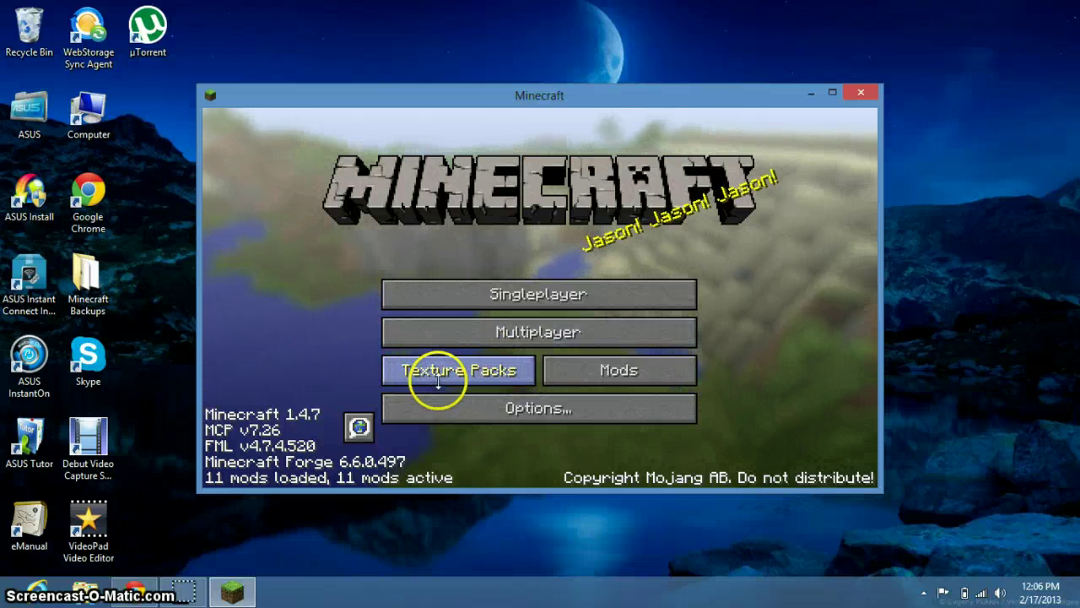
Step: Select the Mega Dokucraft TSC Alpha.zip texture pack and confirm with Done
{"action": "left_click", "coordinate": [441, 384]}
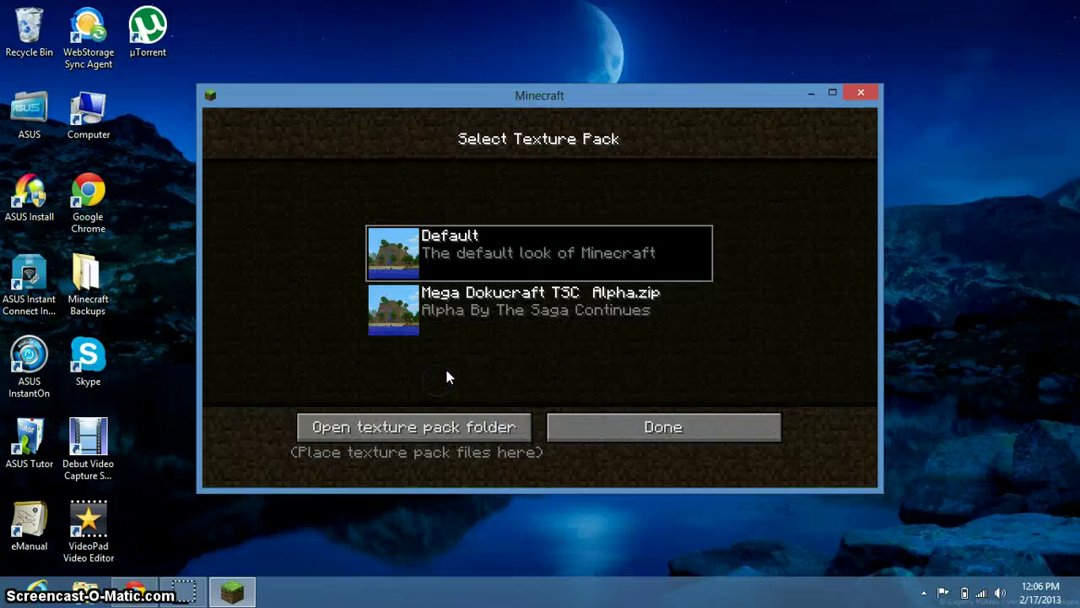
{"action": "left_click", "coordinate": [469, 314]}
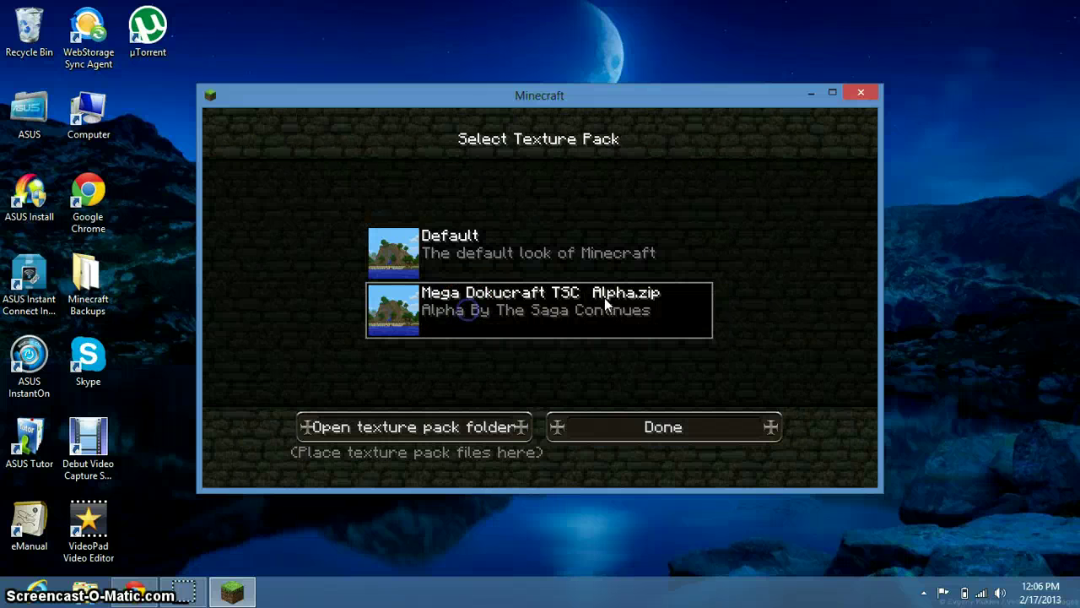
{"action": "left_click", "coordinate": [464, 257]}
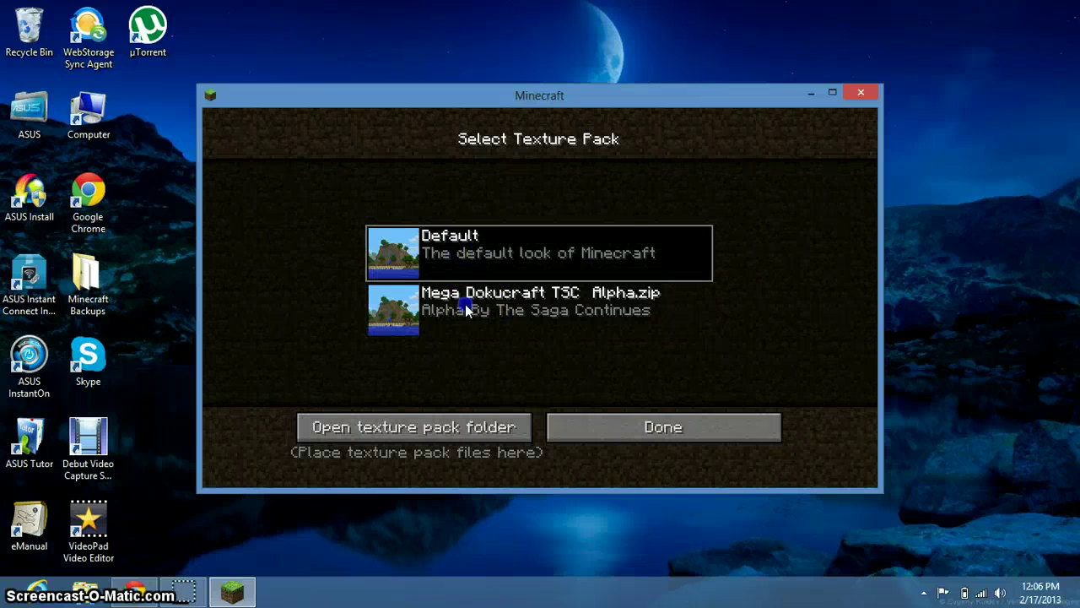
{"action": "left_click", "coordinate": [467, 310]}
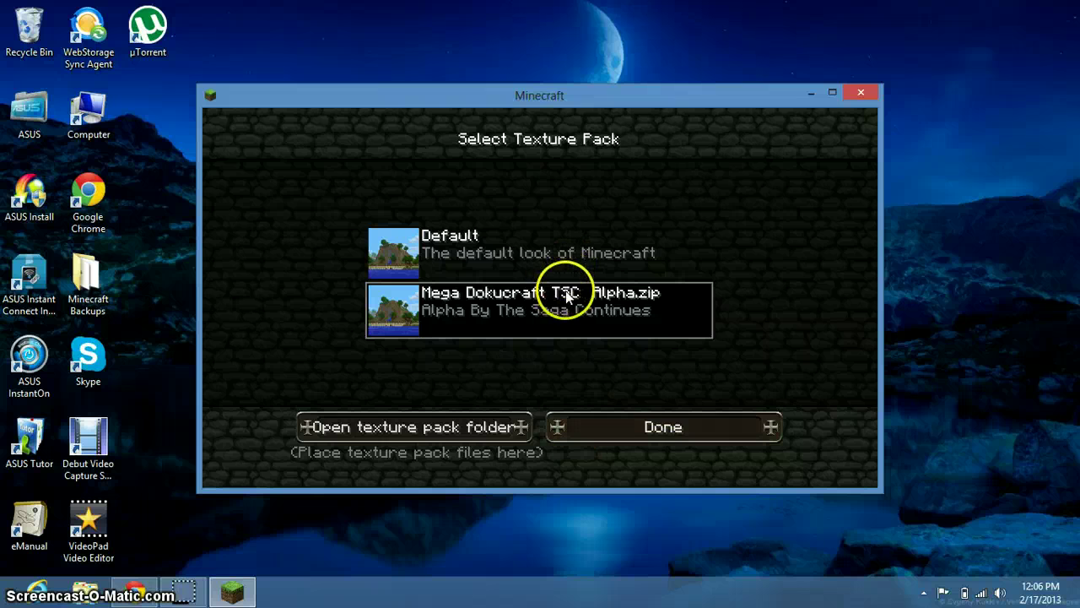
{"action": "left_click", "coordinate": [615, 431]}
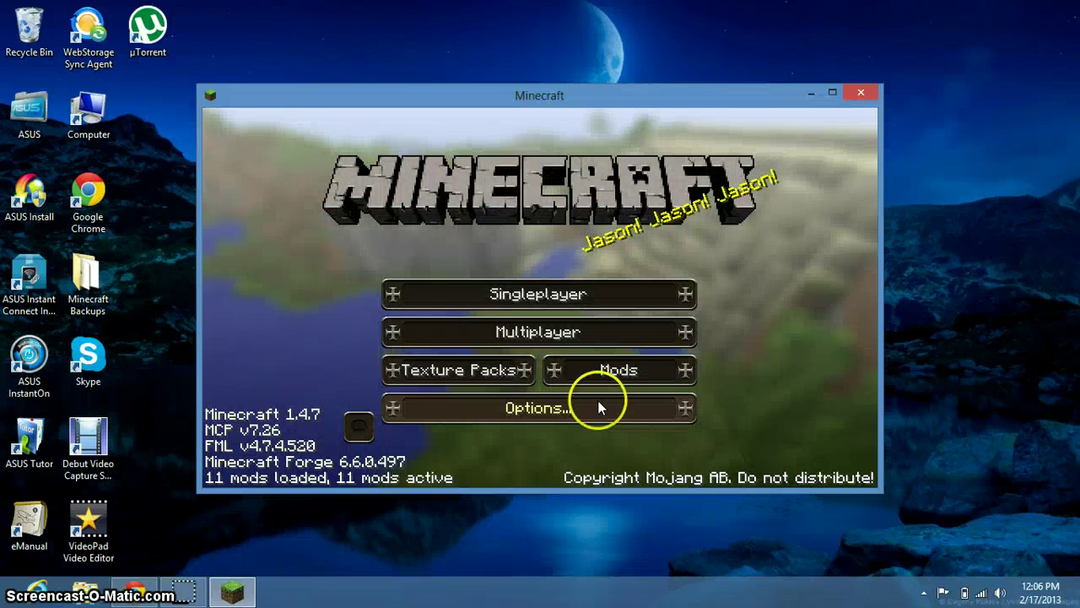
Step: Load the Boom Chica Wow Wow world from the Singleplayer list
{"action": "left_click", "coordinate": [477, 305]}
{"action": "left_click", "coordinate": [464, 278]}
{"action": "left_click", "coordinate": [391, 424]}
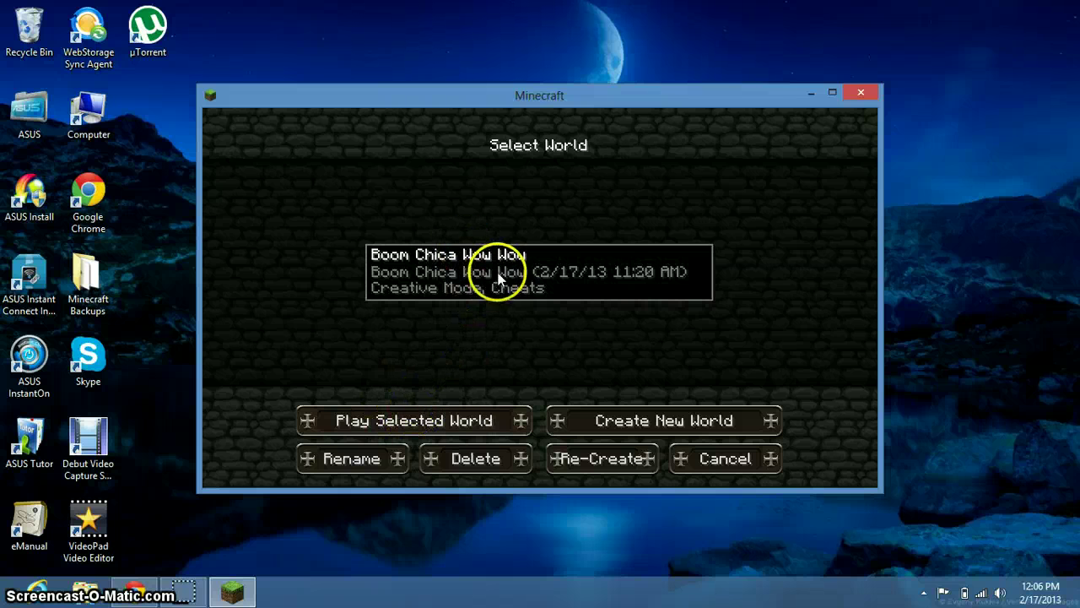
{"action": "left_click", "coordinate": [463, 419]}
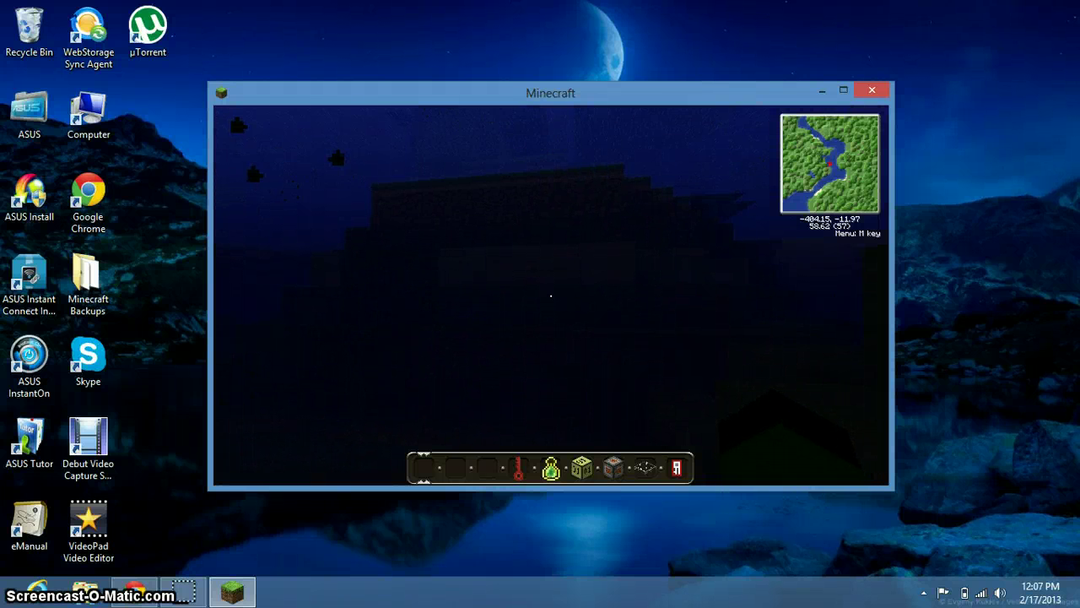
Step: Look up at the treeline, walk toward the island, then open the creative inventory
{"action": "left_click", "coordinate": [550, 296]}
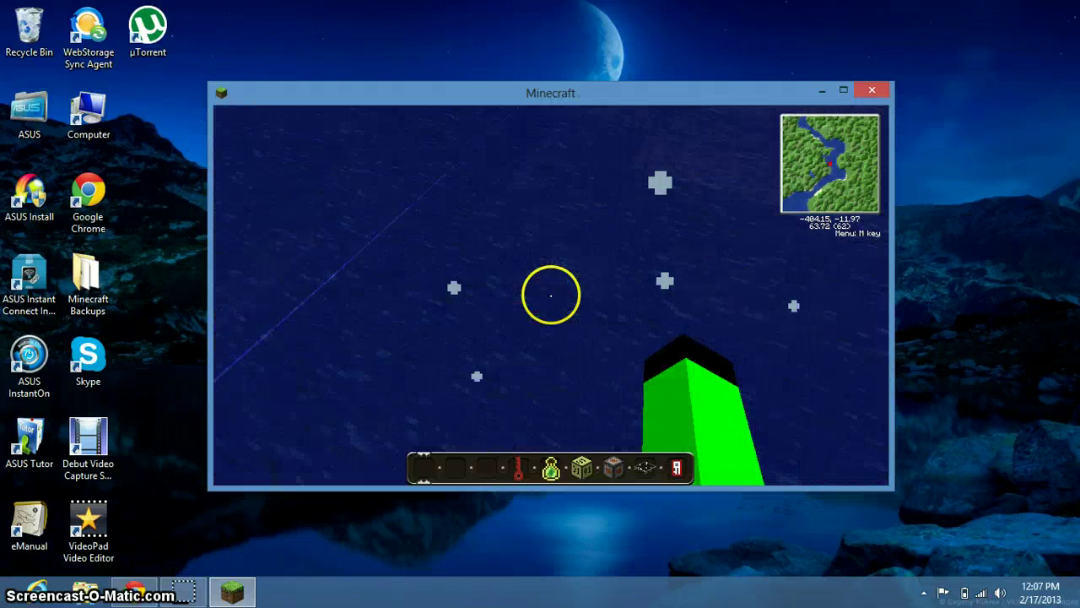
{"action": "left_click_drag", "start_coordinate": [551, 295], "coordinate": [551, 296]}
{"action": "key", "text": "w"}
{"action": "key", "text": "w"}
{"action": "key", "text": "w"}
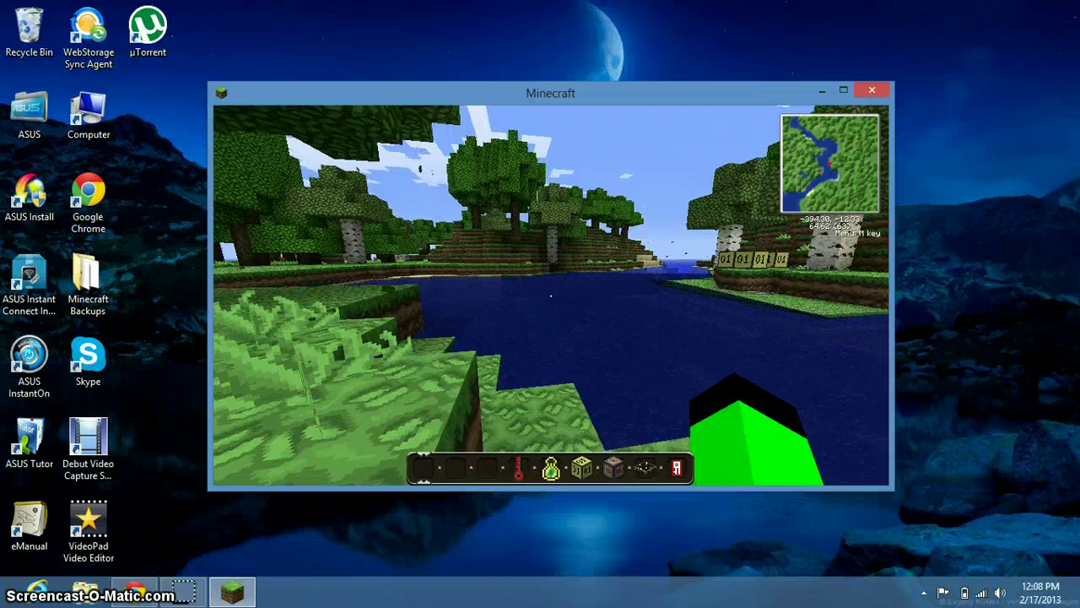
{"action": "key", "text": "e"}
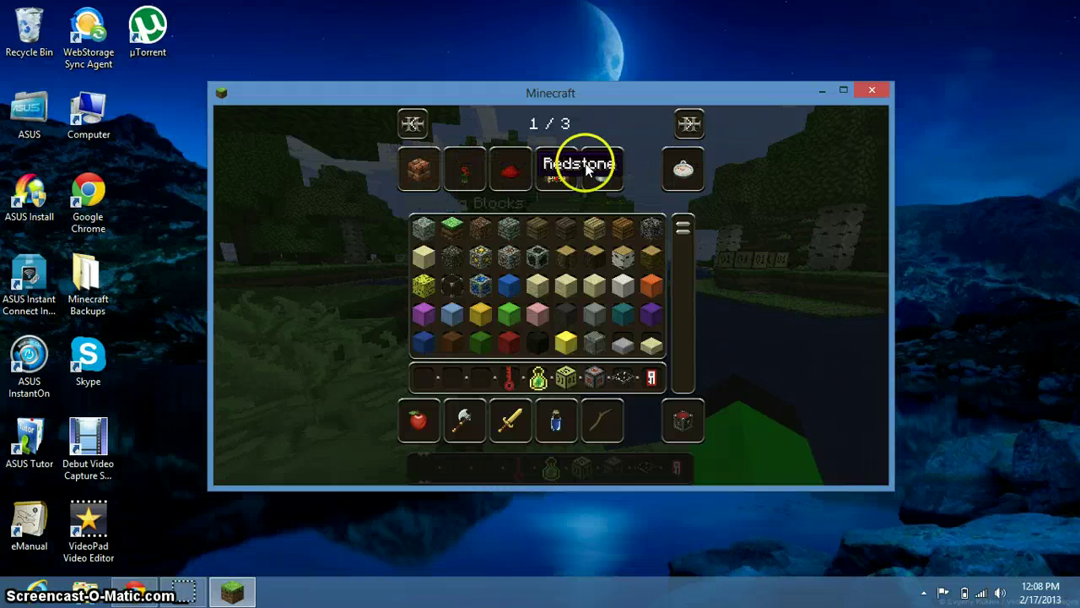
Step: Put Gold Ore from Building Blocks into the first hotbar slot
{"action": "left_click", "coordinate": [523, 427]}
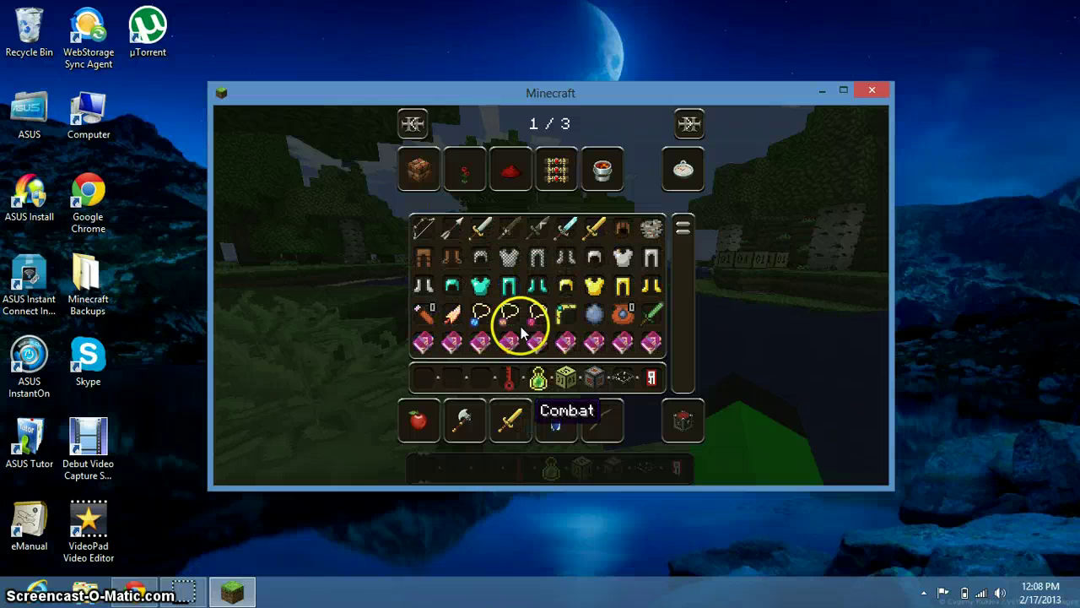
{"action": "left_click", "coordinate": [419, 169]}
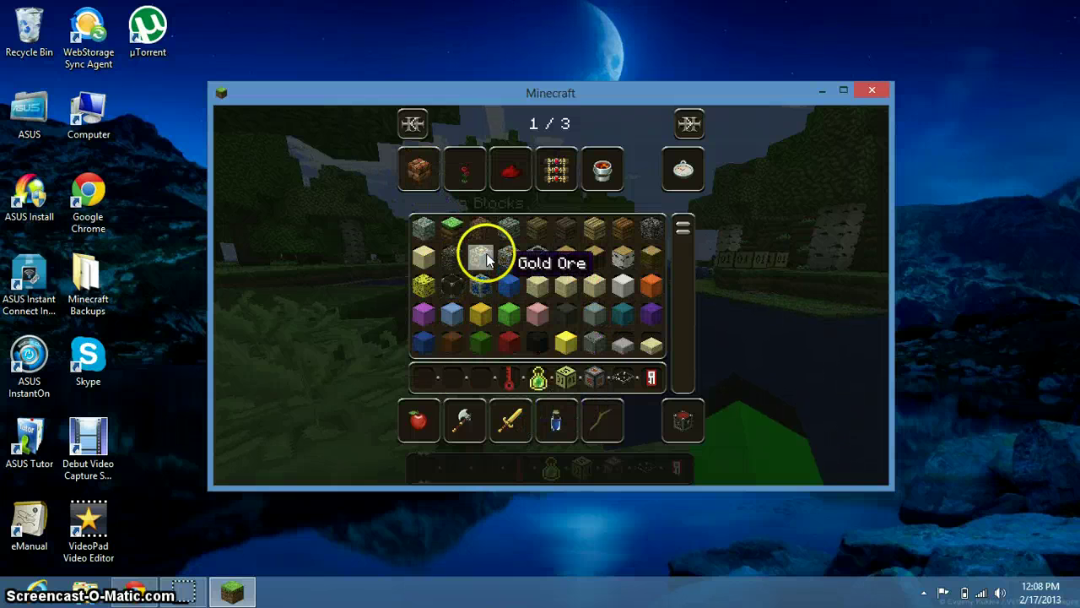
{"action": "left_click", "coordinate": [482, 261]}
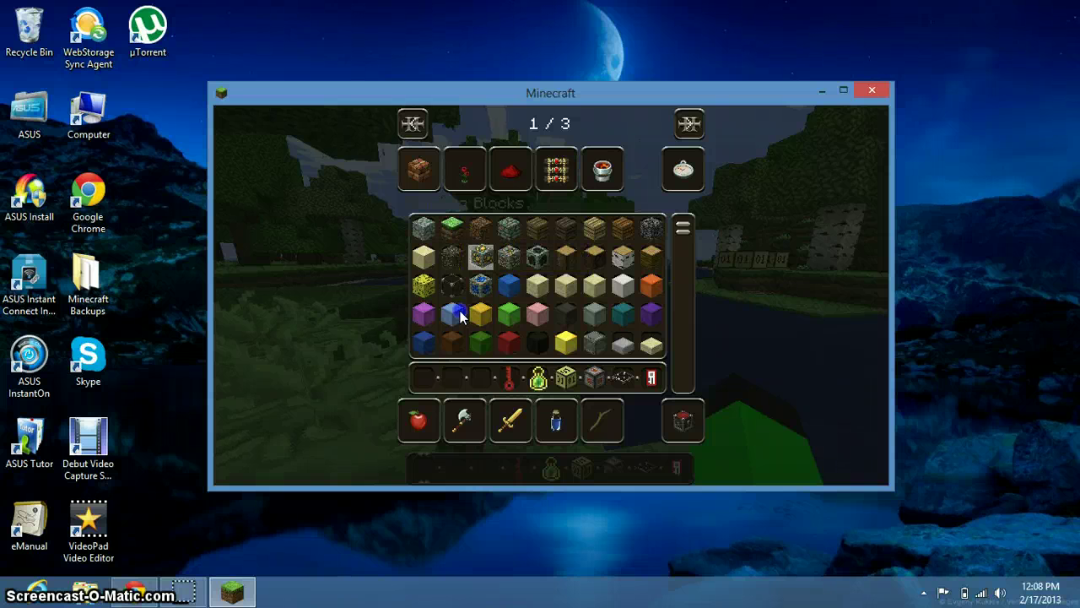
{"action": "left_click", "coordinate": [420, 381]}
Step: Stack a second Gold Ore, close the inventory, and place a gold ore block
{"action": "left_click", "coordinate": [420, 381]}
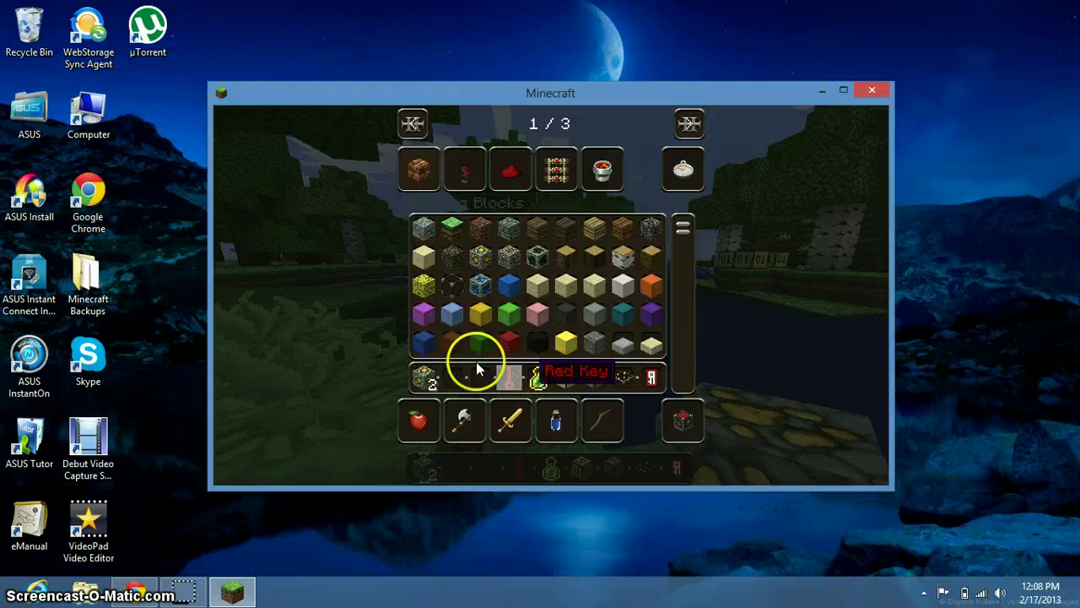
{"action": "key", "text": "e"}
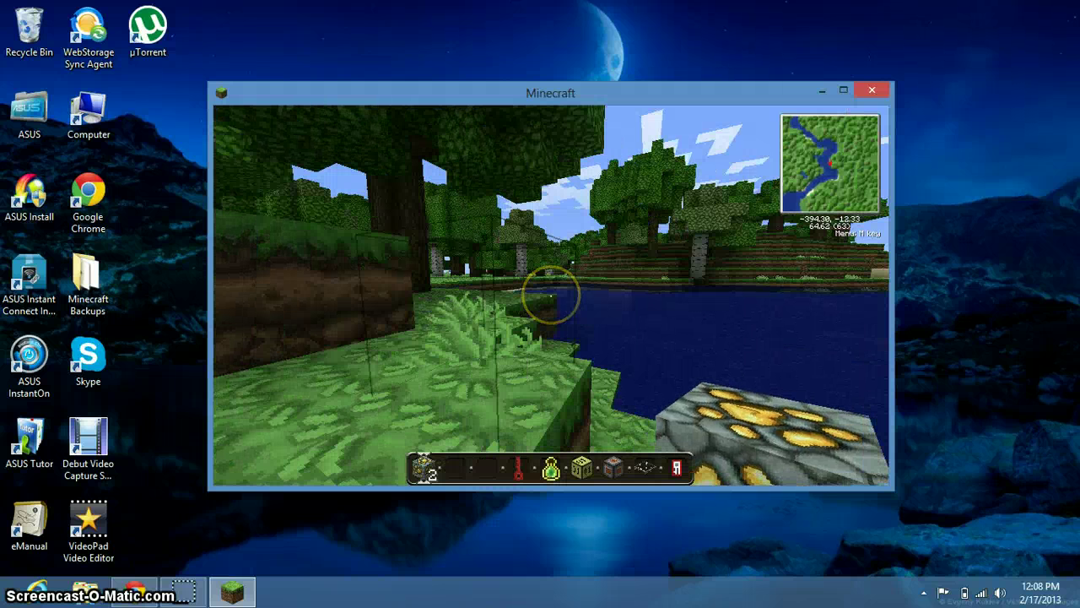
{"action": "right_click", "coordinate": [551, 295]}
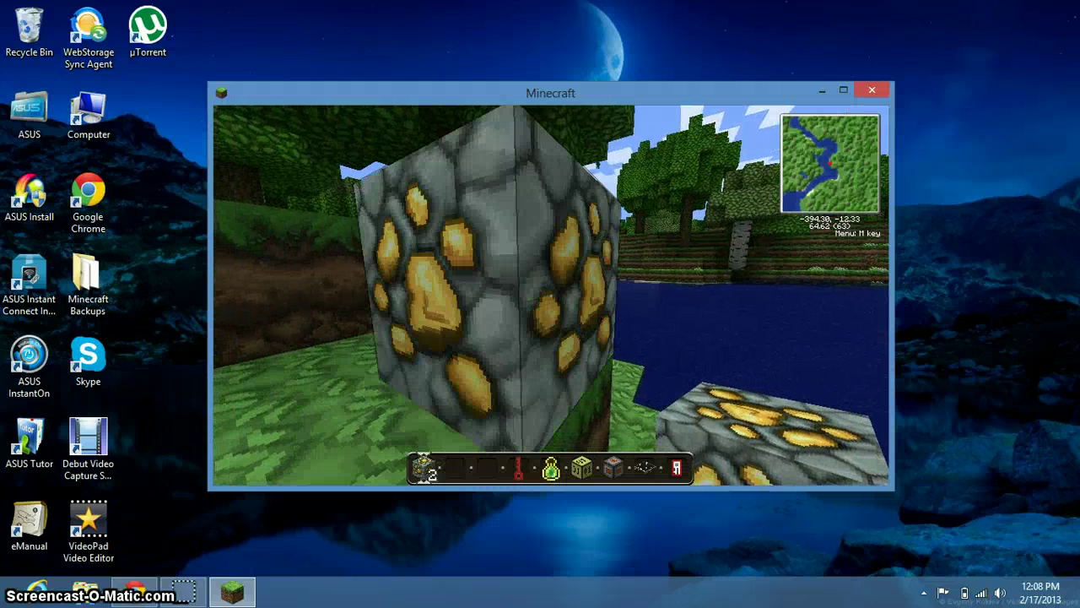